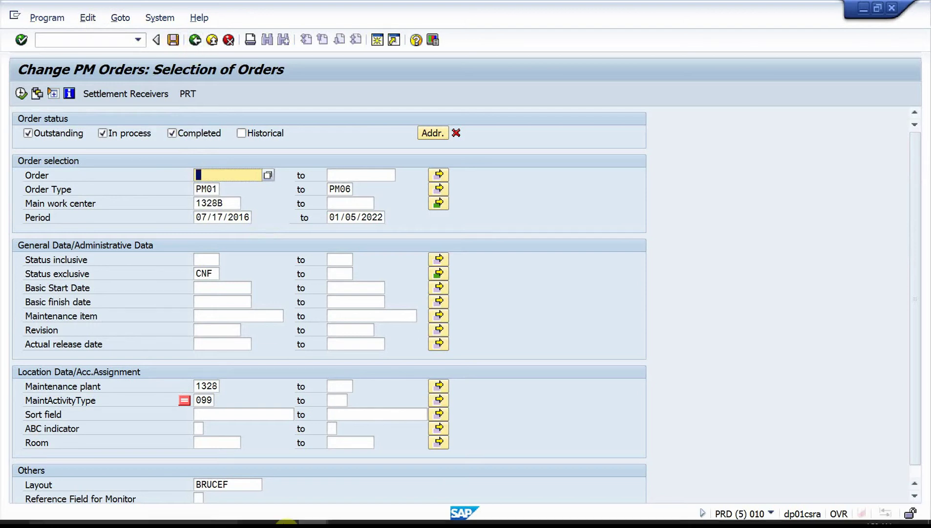
Step: Close the fifth session showing Change PM Orders and bring up the first Easy Access session
mouse_move(315, 517)
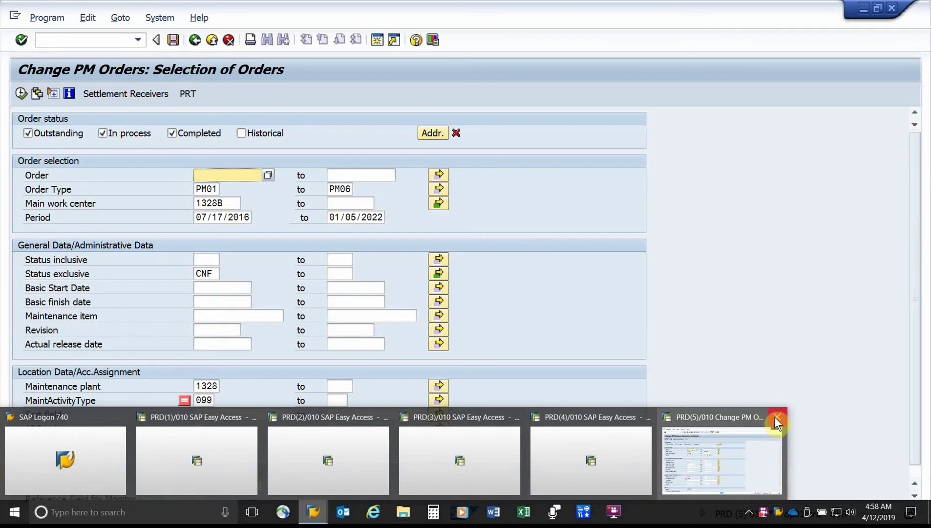
left_click(775, 417)
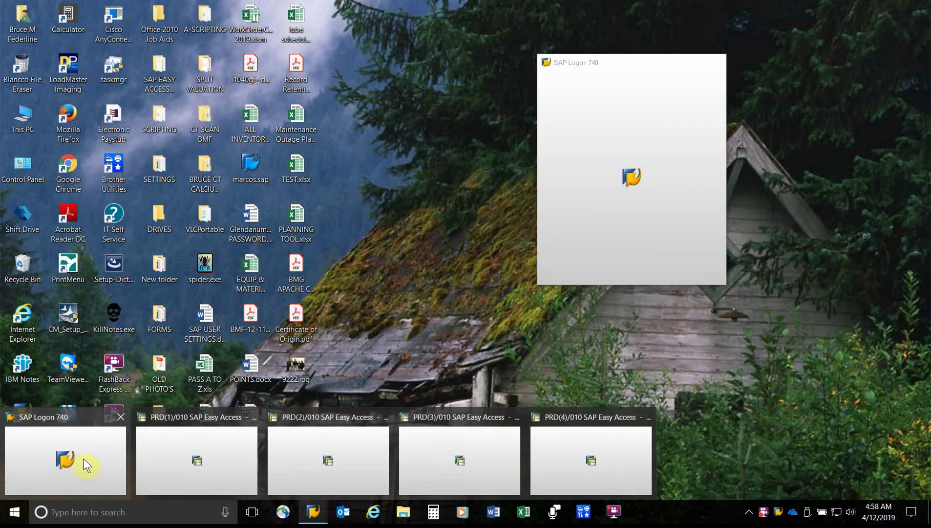
left_click(187, 460)
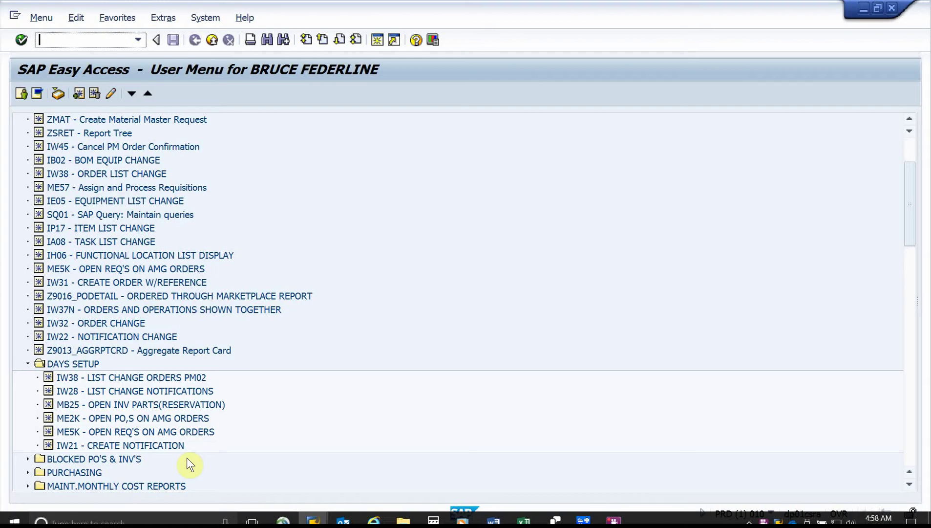
Step: In the first session, start IW38 - LIST CHANGE ORDERS PM02 from DAYS SETUP and execute the order selection
mouse_move(273, 520)
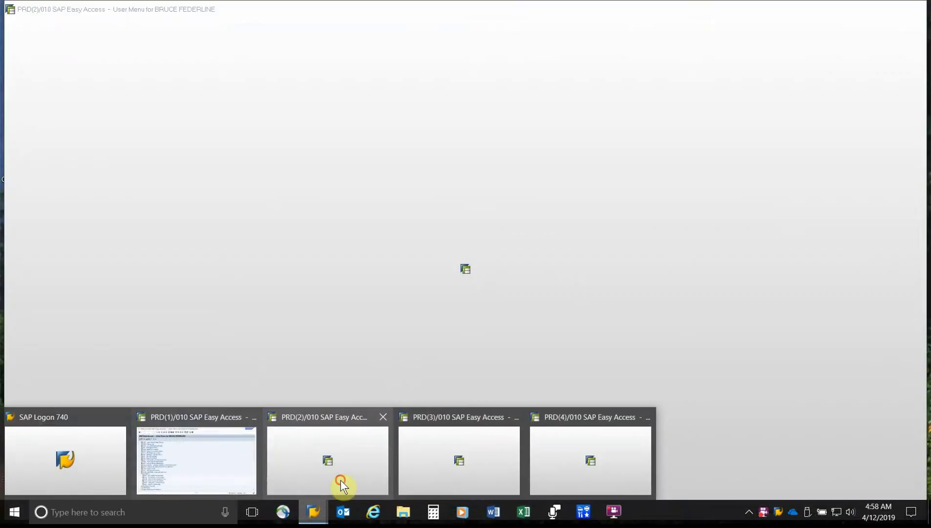
left_click(338, 482)
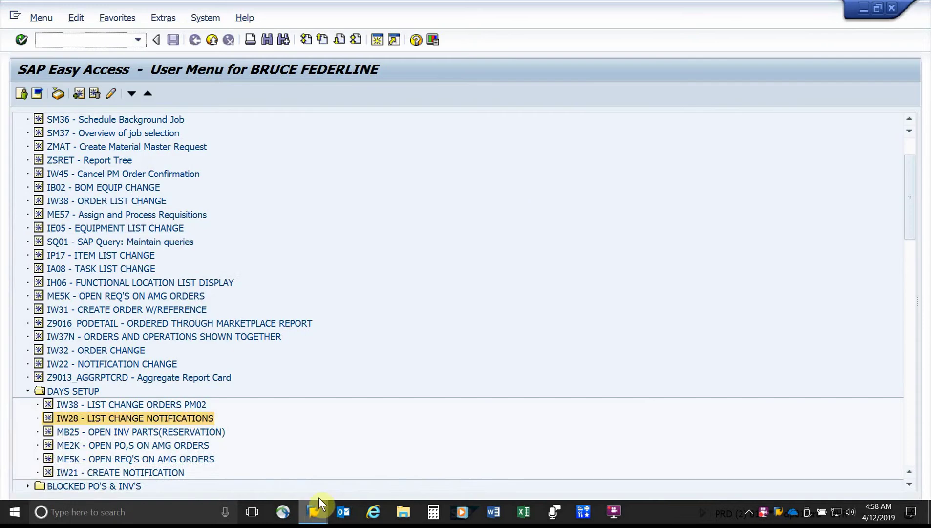
mouse_move(318, 497)
left_click(210, 464)
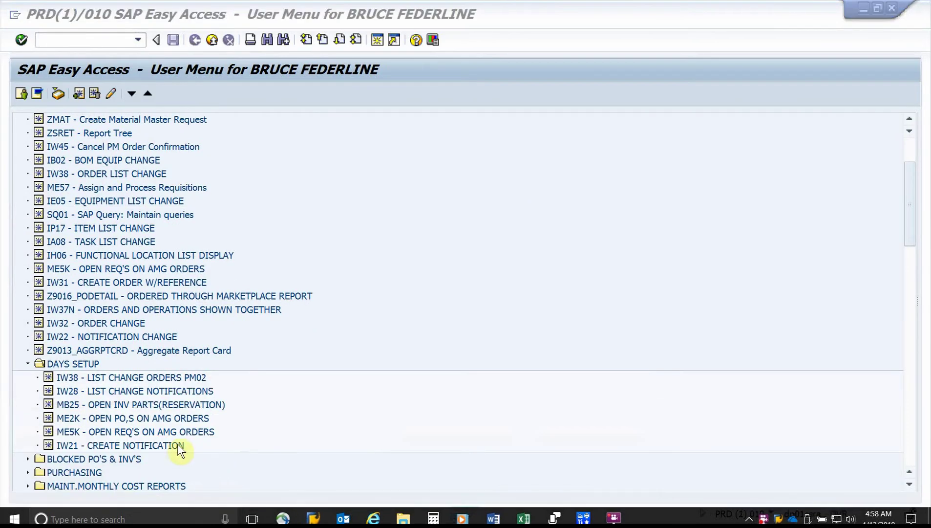
double_click(105, 376)
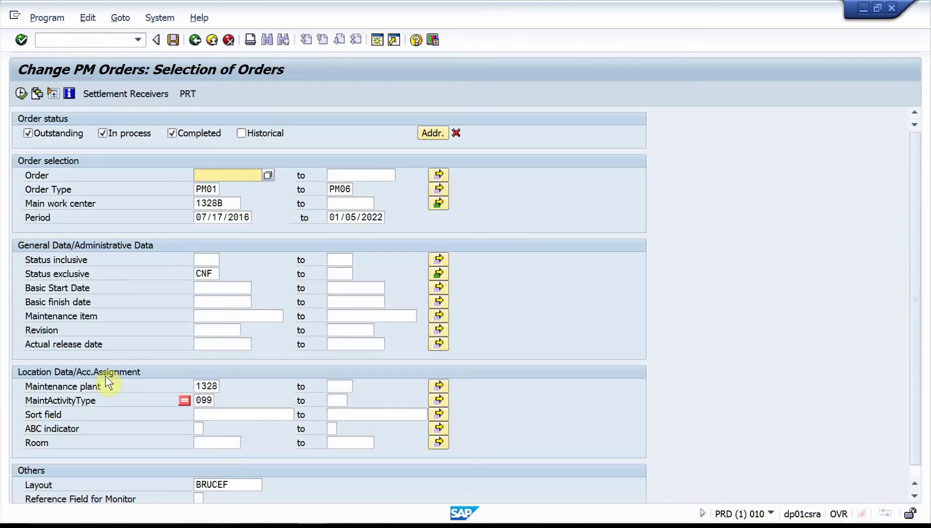
left_click(21, 93)
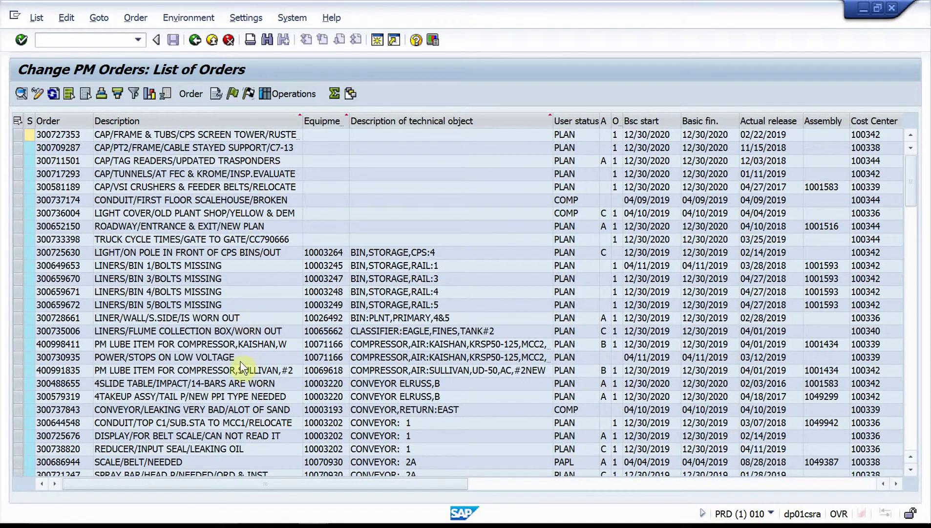
Step: In the second session, start IW28 - LIST CHANGE NOTIFICATIONS and execute the selection for outstanding notifications
mouse_move(320, 515)
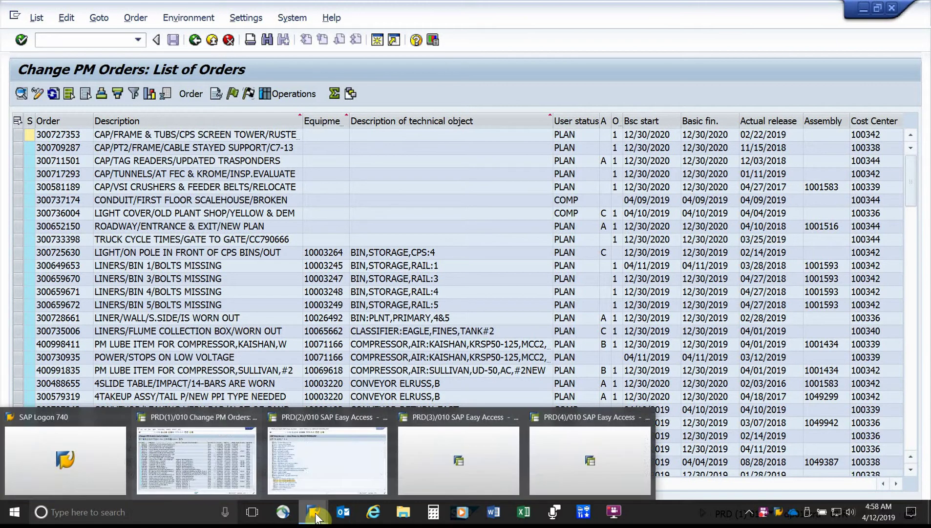
left_click(322, 467)
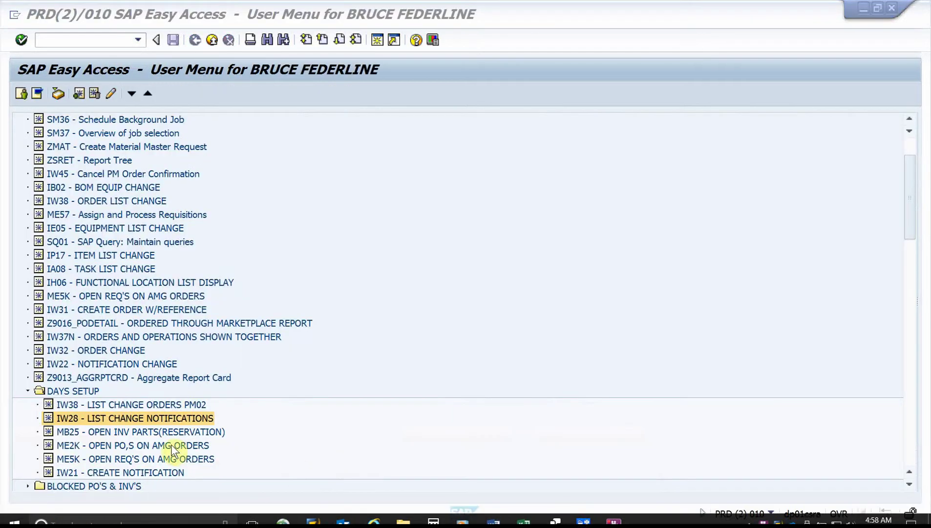
double_click(166, 417)
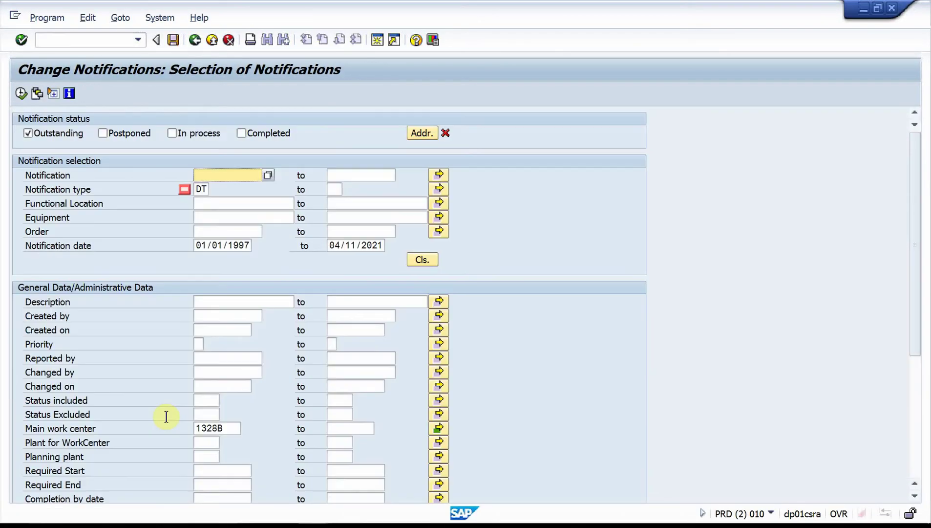
mouse_move(313, 512)
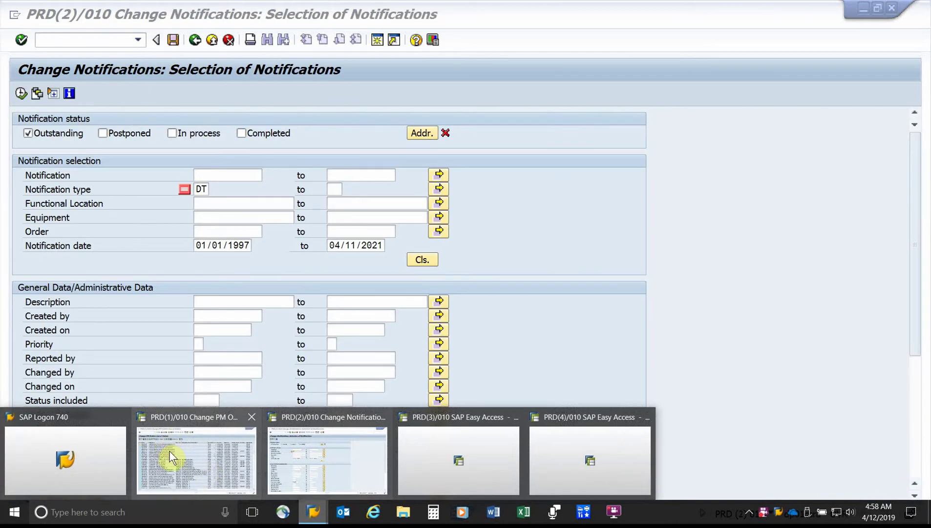
mouse_move(168, 450)
mouse_move(300, 465)
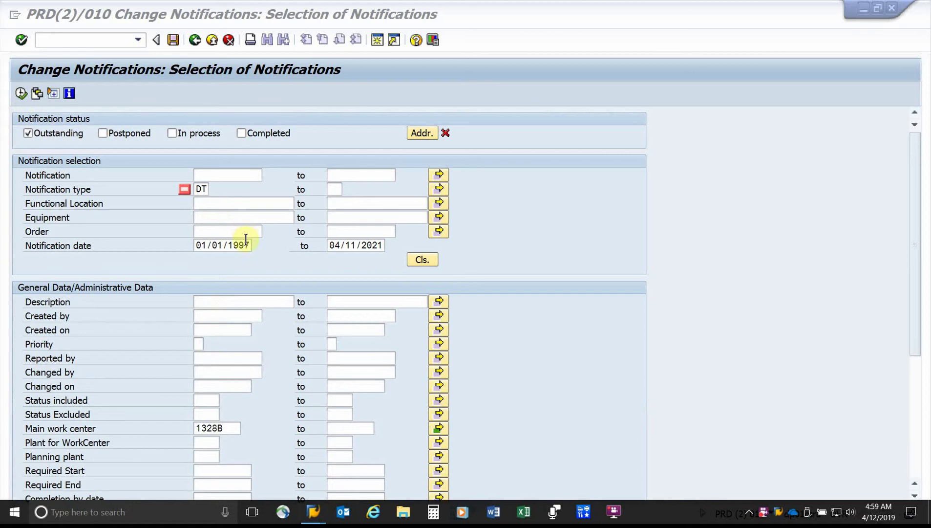
left_click(20, 92)
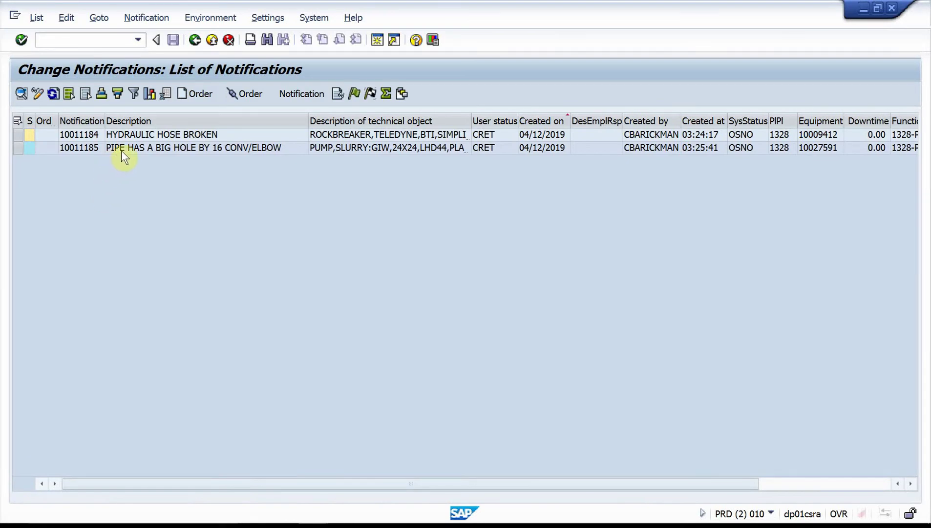
Step: Open the HYDRAULIC HOSE BROKEN notification and check the first session's order list for existing rockbreaker orders
left_click(17, 134)
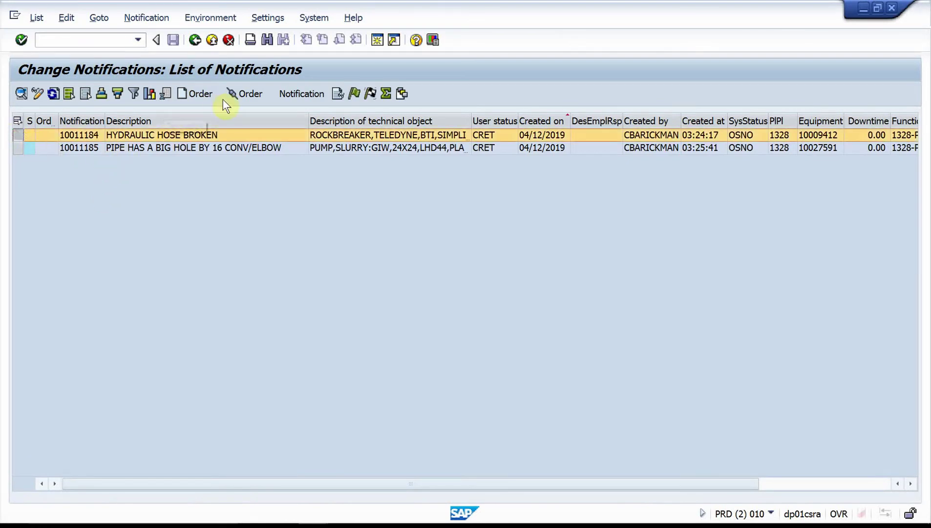
left_click(301, 95)
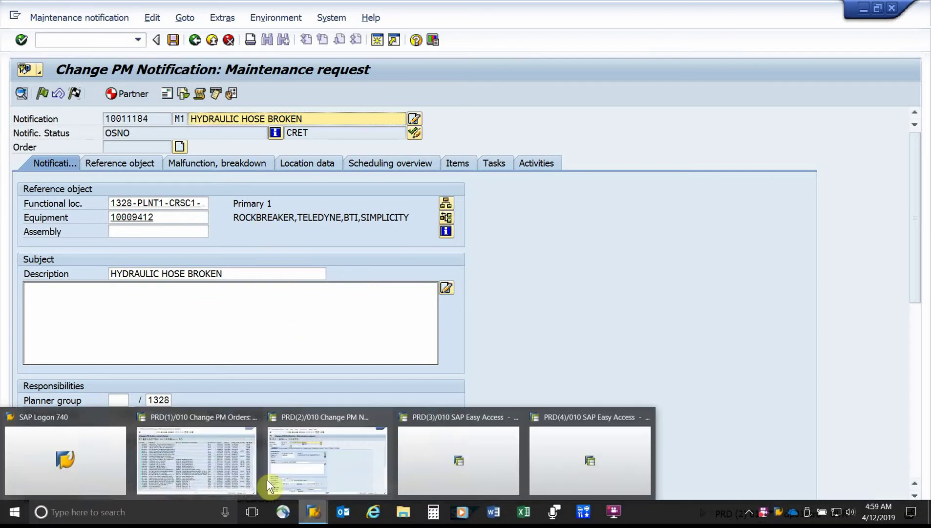
left_click(212, 461)
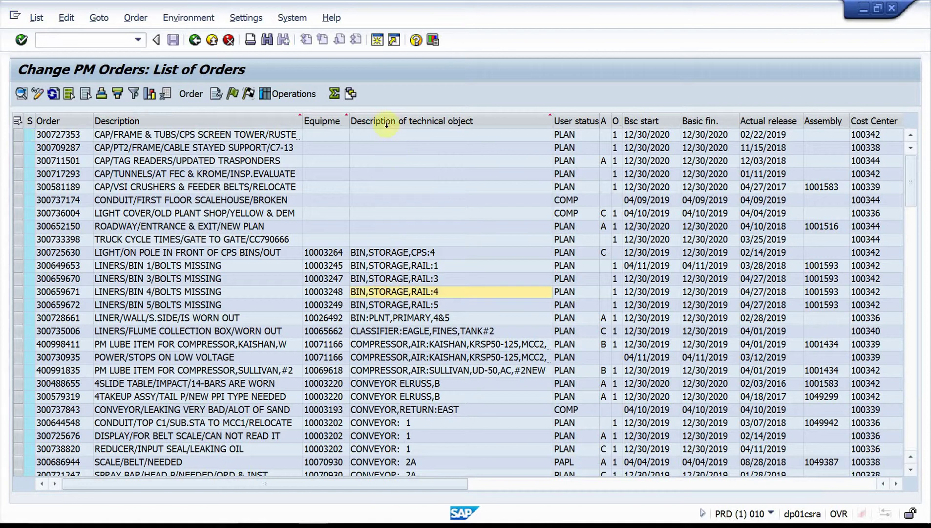
scroll(394, 347, "down", 4)
scroll(394, 348, "down", 13)
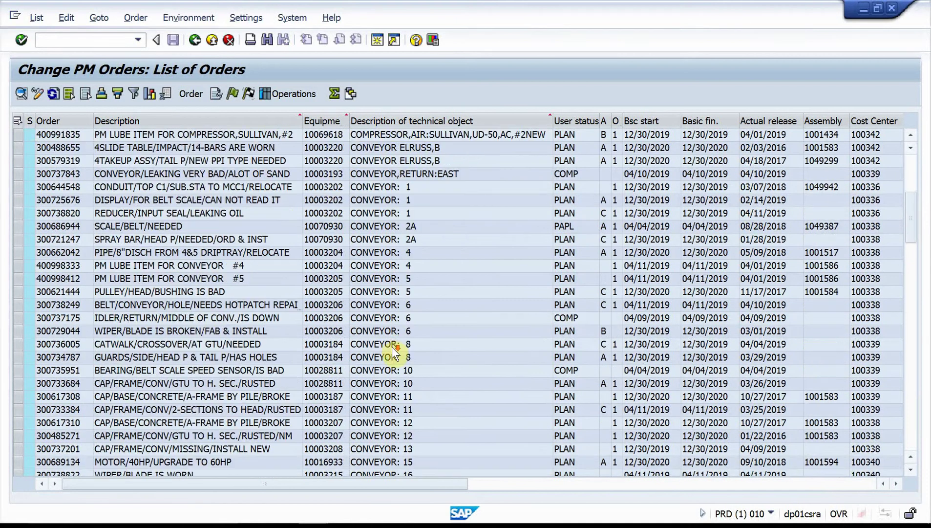
scroll(393, 350, "down", 17)
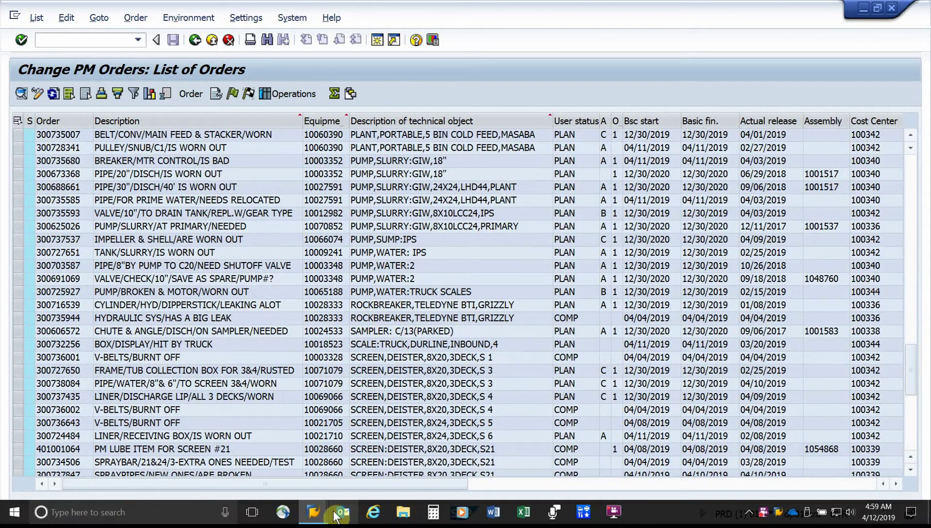
Step: Create a PM02 order with main work center 1328B from the HYDRAULIC HOSE BROKEN notification in the second session
mouse_move(314, 511)
left_click(316, 473)
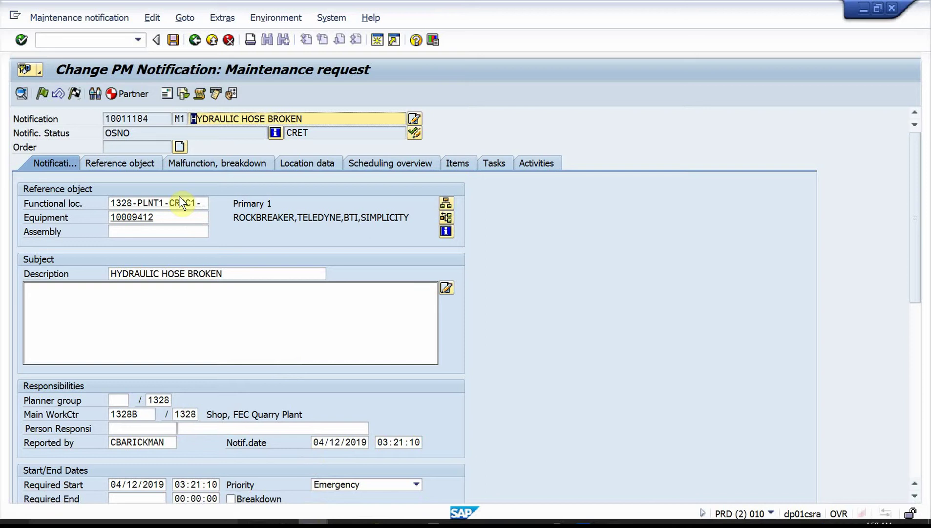
left_click(180, 147)
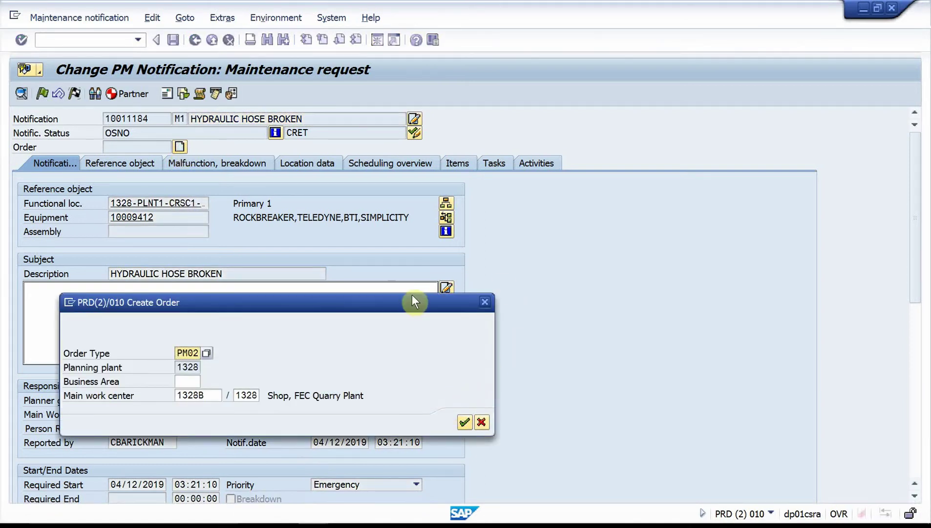
left_click_drag(410, 300, 428, 231)
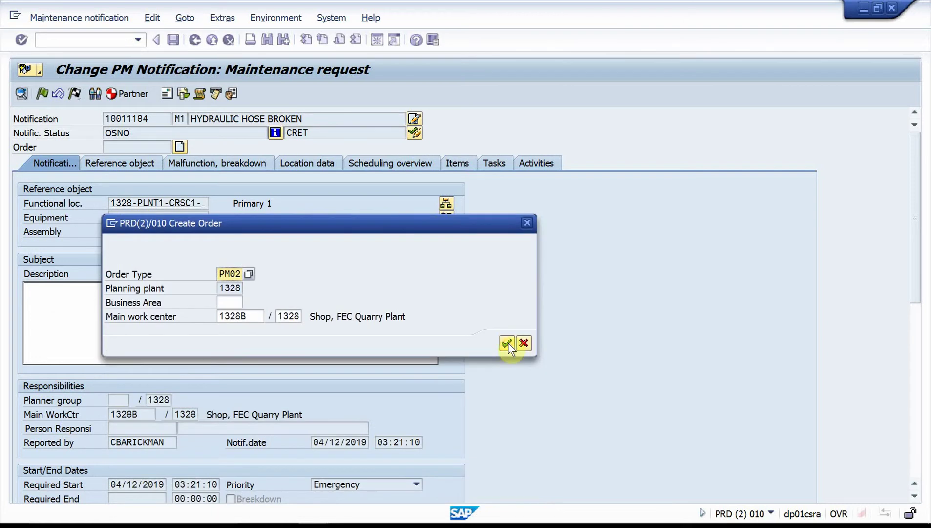
left_click(508, 342)
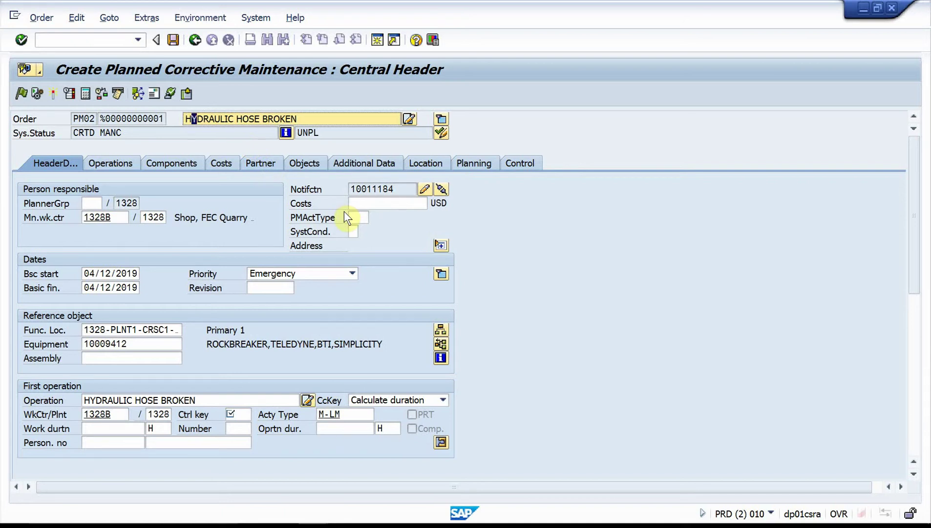
Step: Change the order's header description to HOSE/HYD/BROKEN
type("OSE")
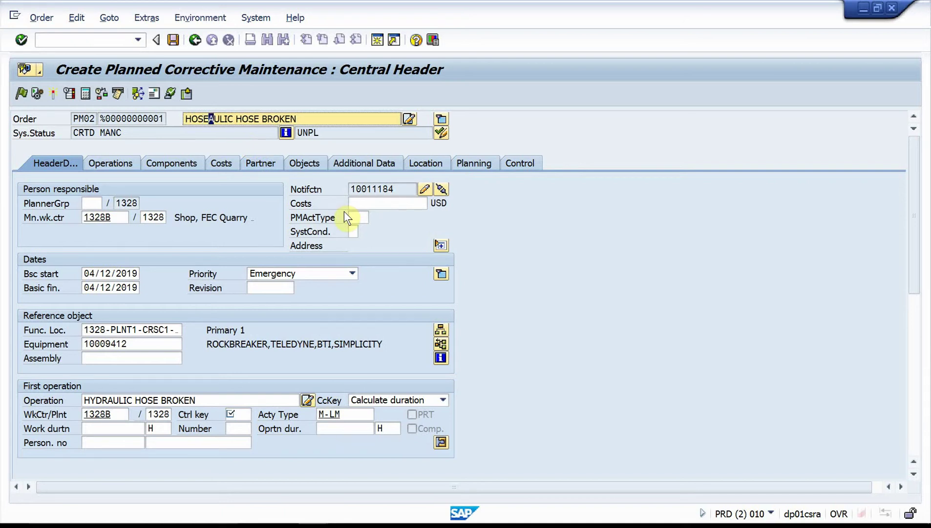
type("/H")
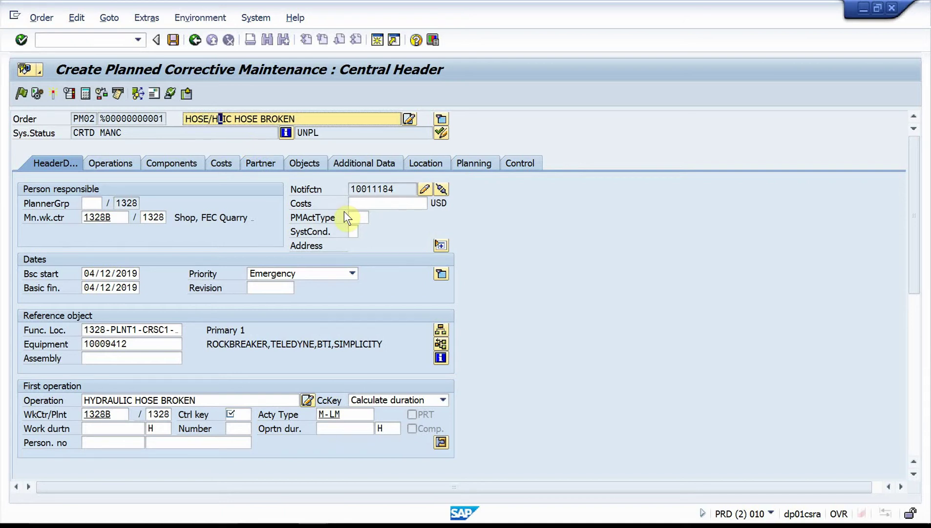
type("YD")
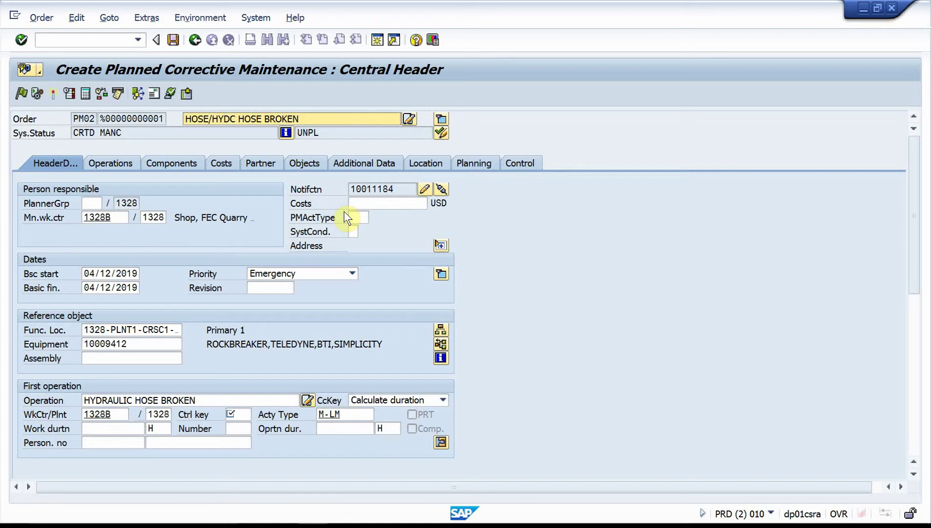
type("/")
key("BackSpace")
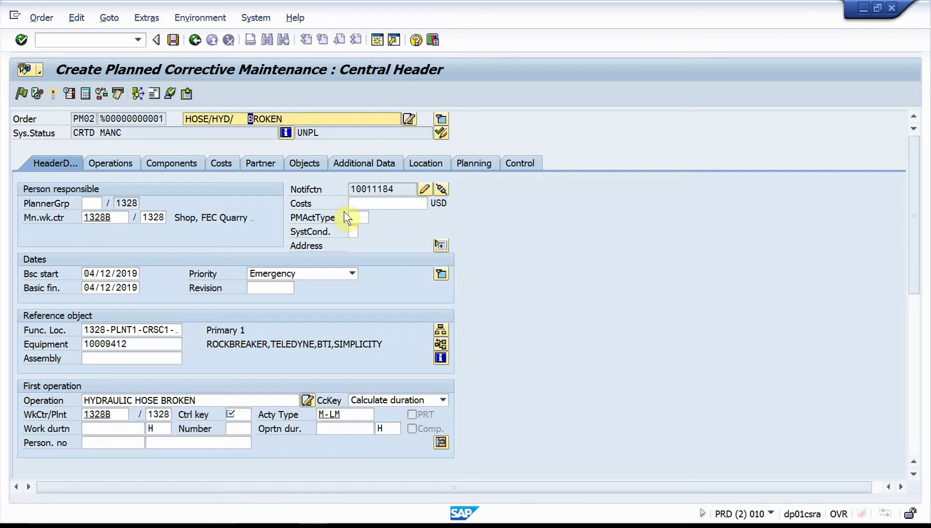
key("BackSpace")
key("BackSpace")
key("BackSpace")
Step: Open Script Recording and Playback, move its window clear of the order form, and play the script 0WORKORDER SETUP UNPLANNED.vbs
left_click(431, 38)
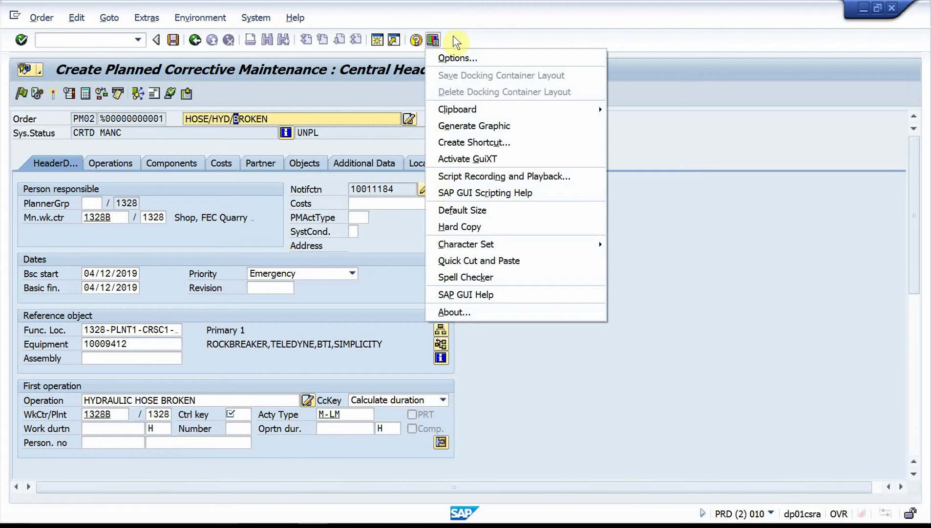
left_click(482, 176)
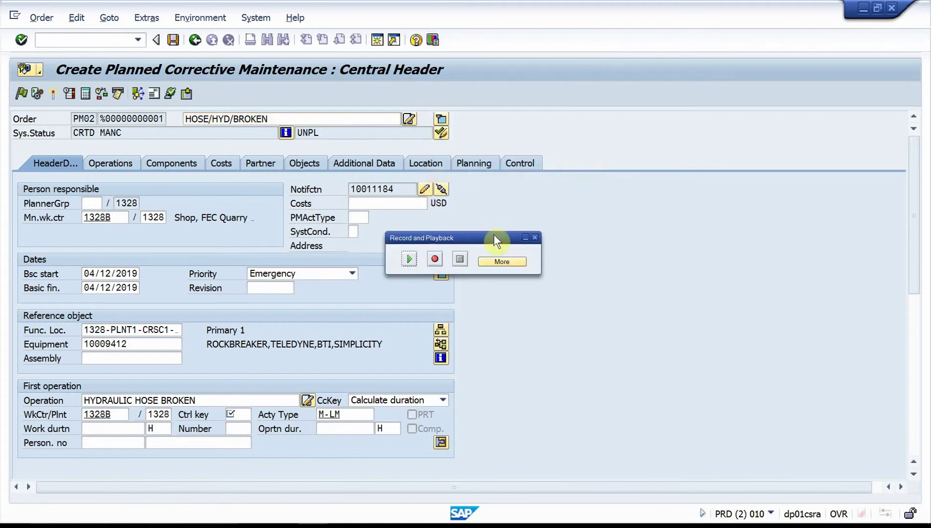
left_click_drag(699, 67, 779, 11)
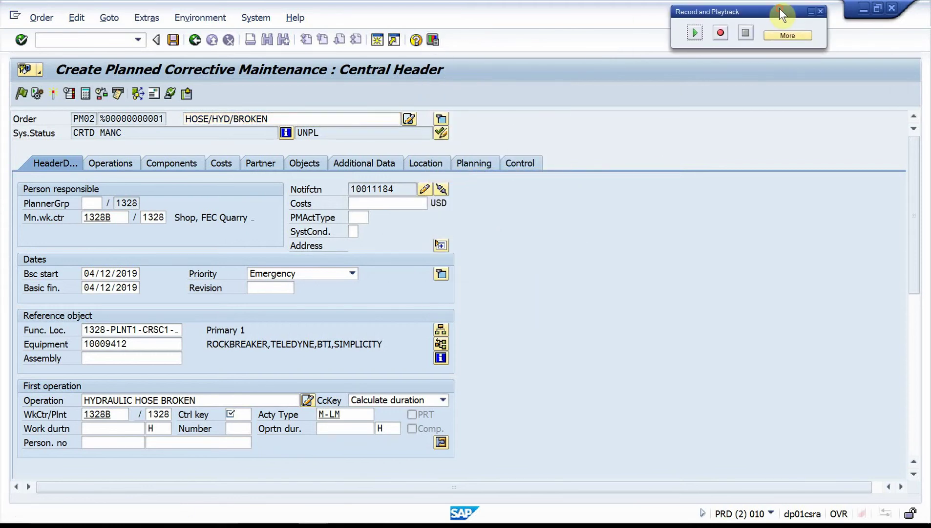
left_click(433, 39)
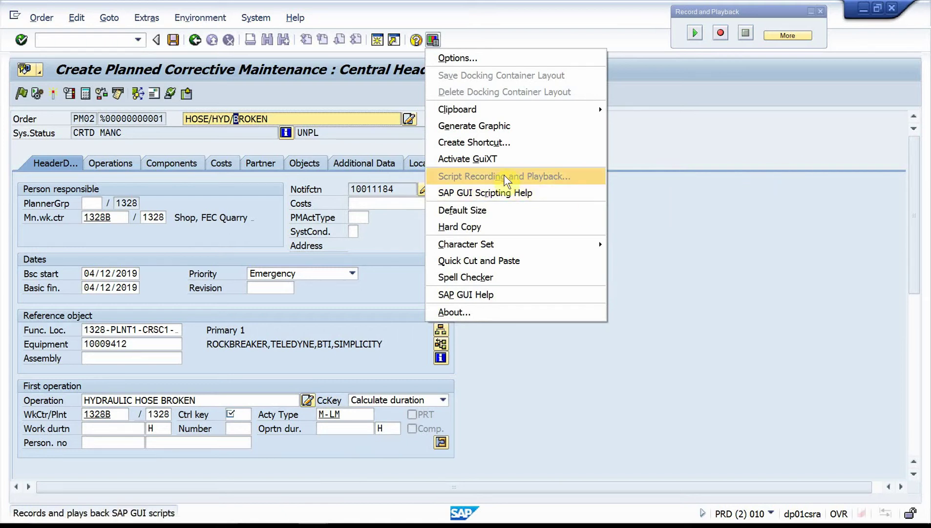
left_click(673, 89)
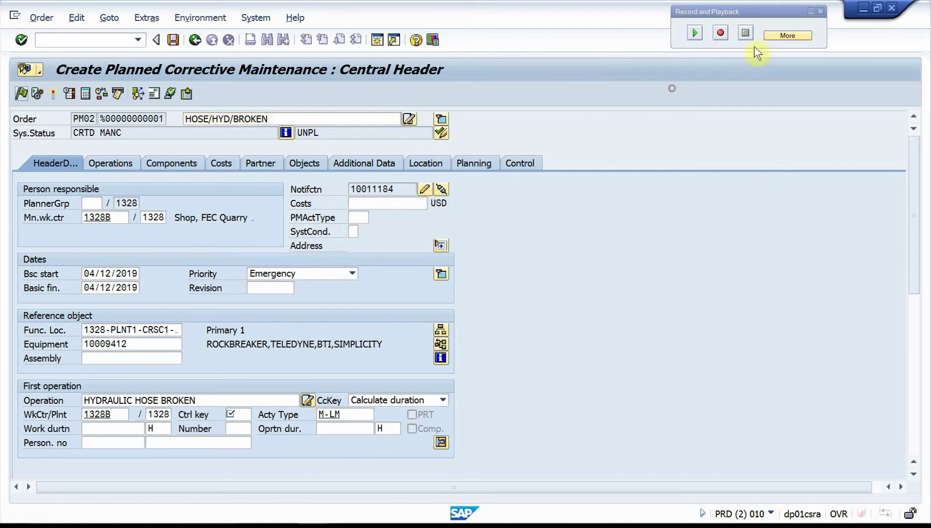
left_click(695, 33)
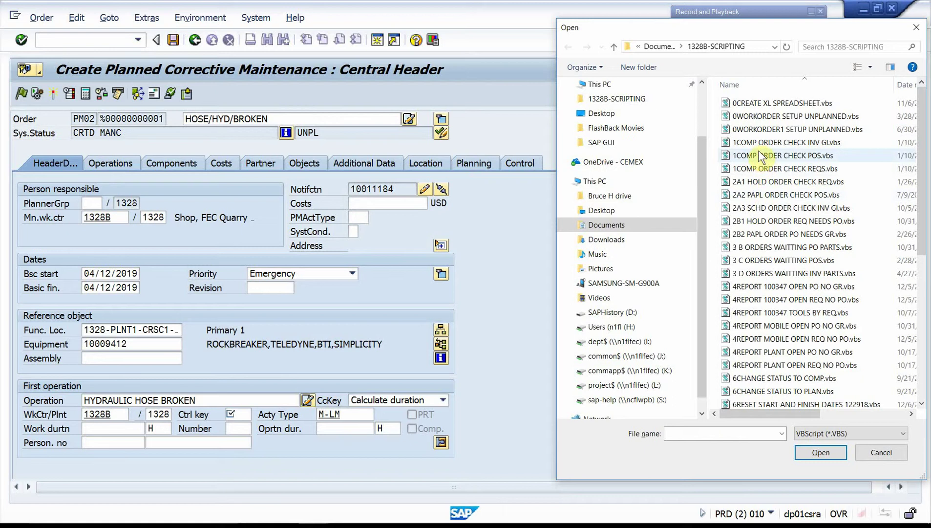
double_click(760, 117)
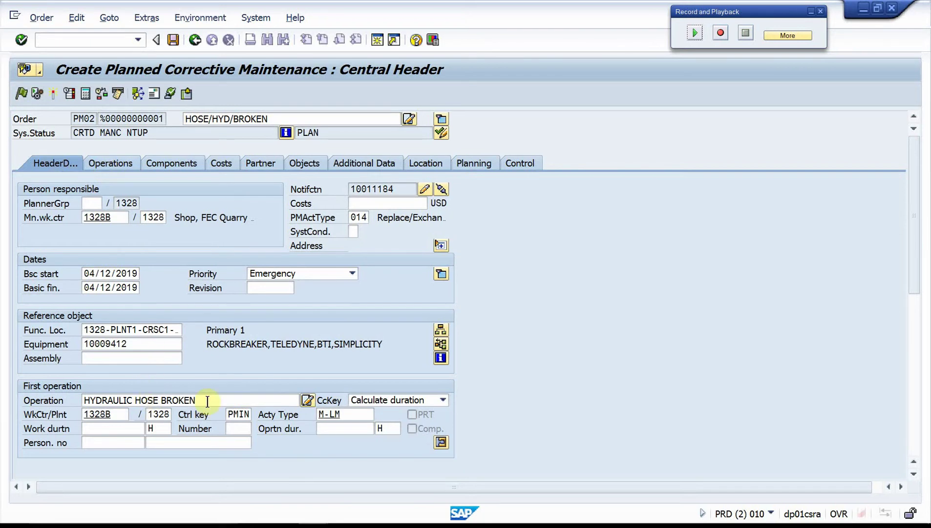
Step: Change the order's first operation text to REPLACE BROKEN HYD HOSE
left_click_drag(207, 400, 3, 408)
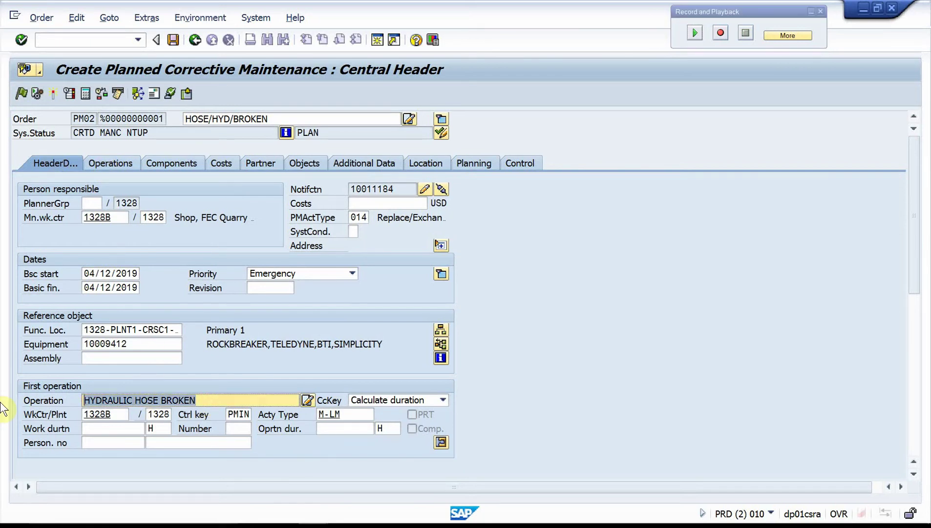
type("REPLACE ")
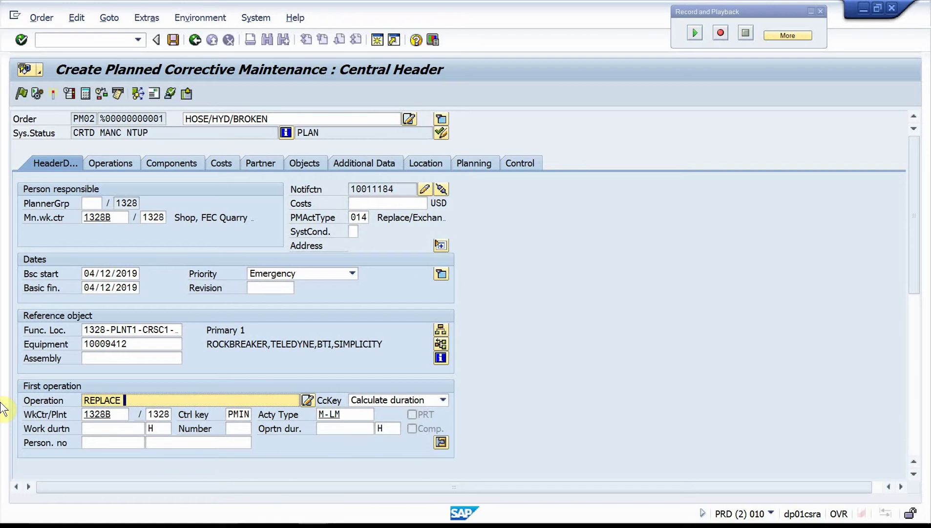
type("BROKEN HYD HOSE")
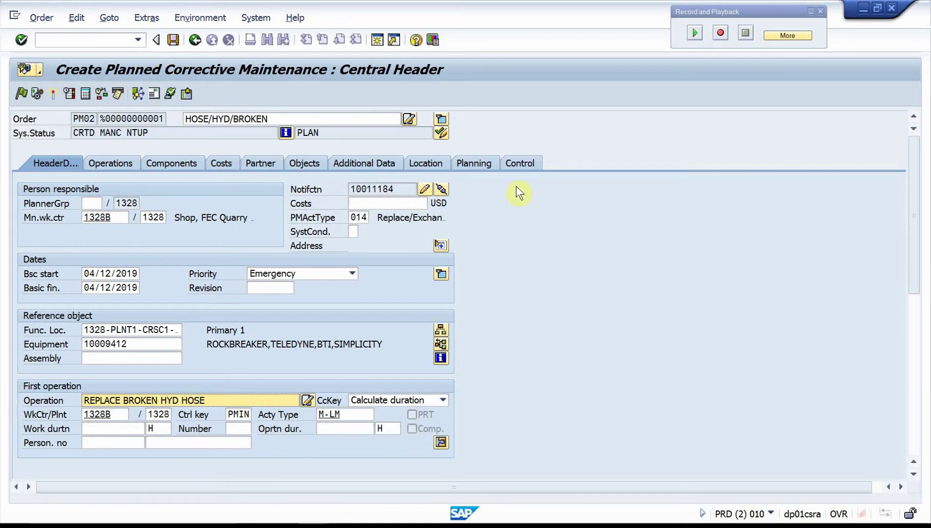
Step: Put the hydraulic hose order in process without printing
left_click(34, 95)
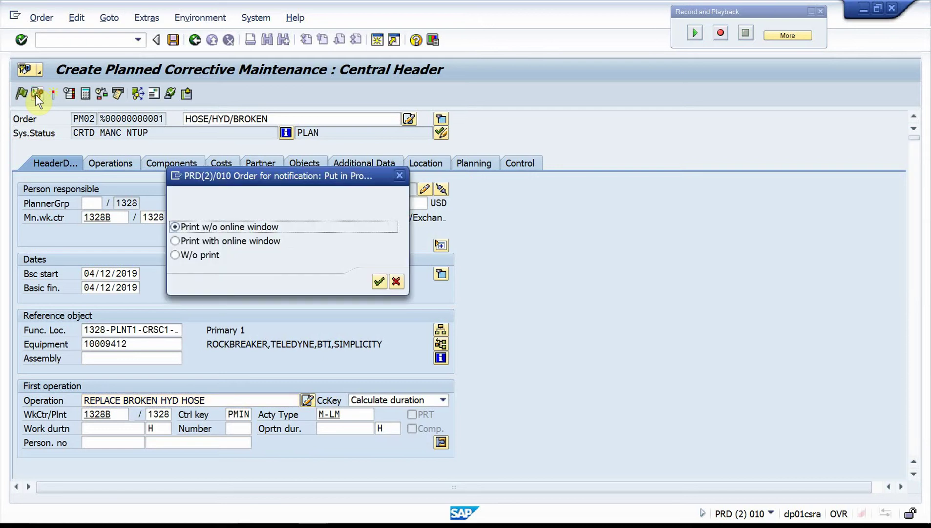
left_click(176, 254)
left_click(383, 281)
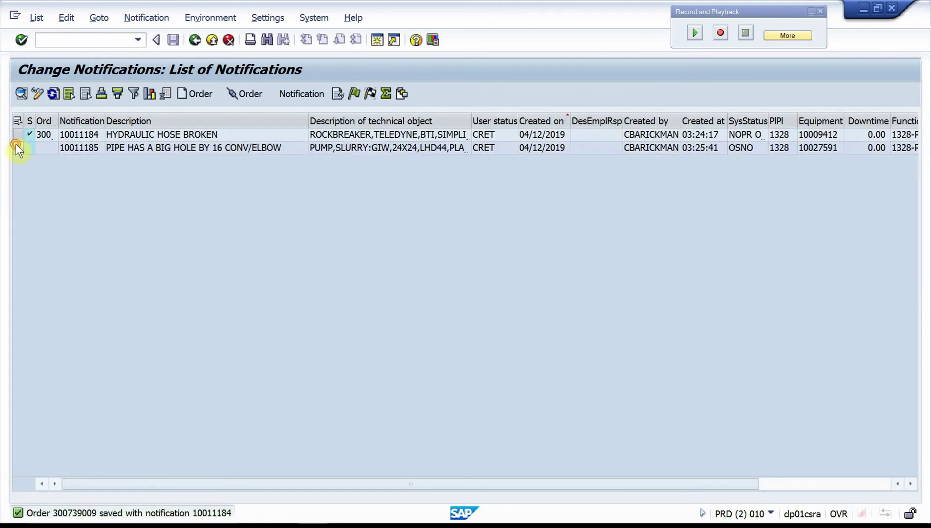
Step: Open the PIPE HAS A BIG HOLE BY 16 CONV/ELBOW notification and create a PM02 order with main work center 1328B
double_click(15, 145)
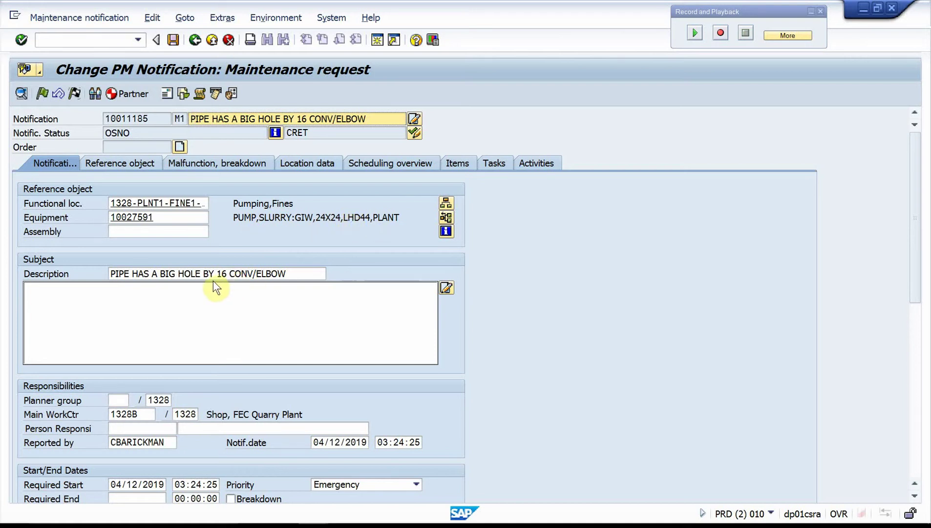
left_click(179, 146)
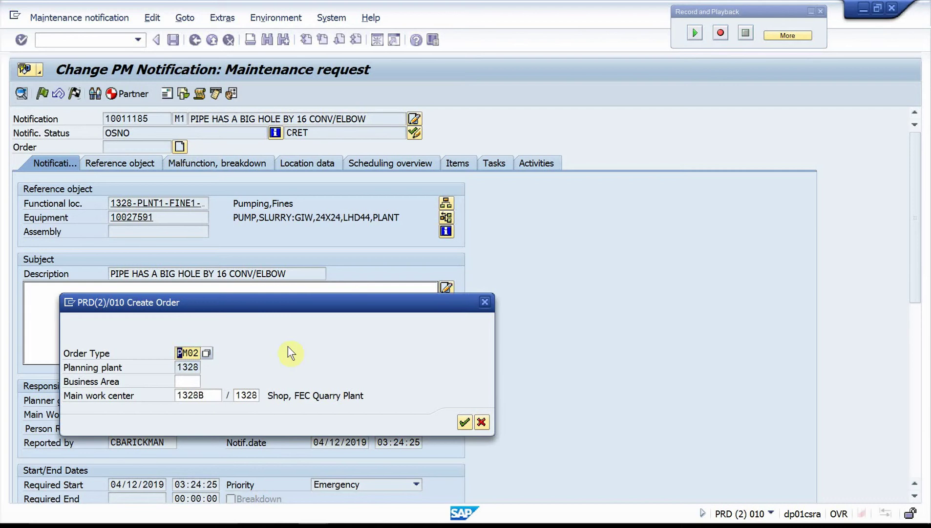
left_click(465, 422)
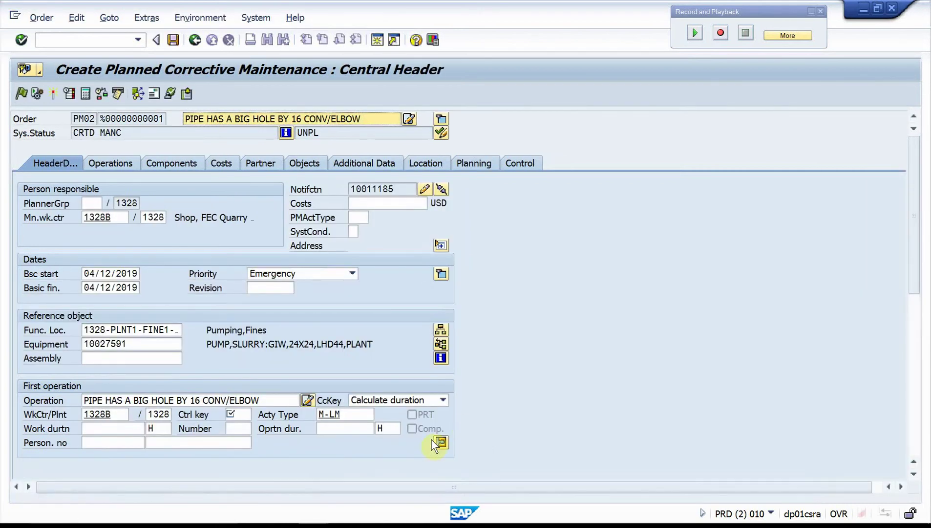
Step: Check the first session's order list for existing slurry pump pipe orders and return to the new order in the second session
mouse_move(311, 513)
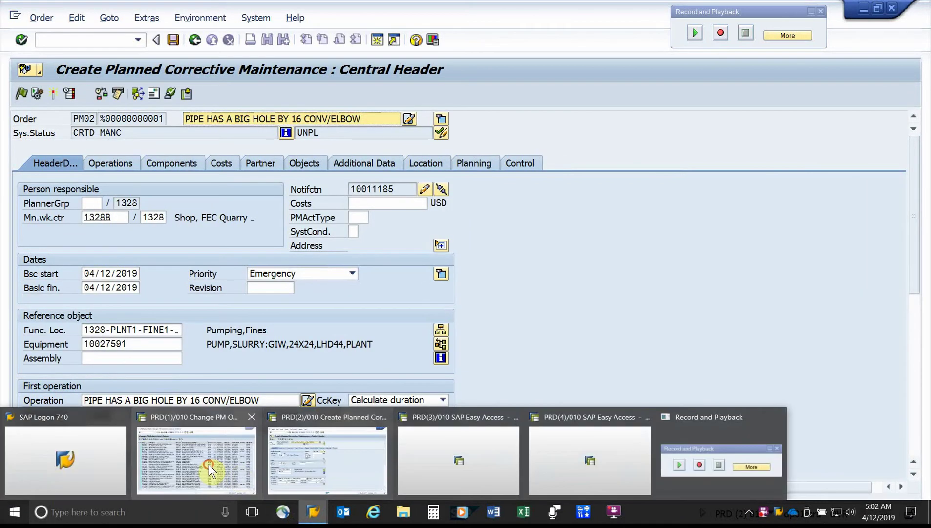
left_click(209, 464)
scroll(396, 334, "down", 4)
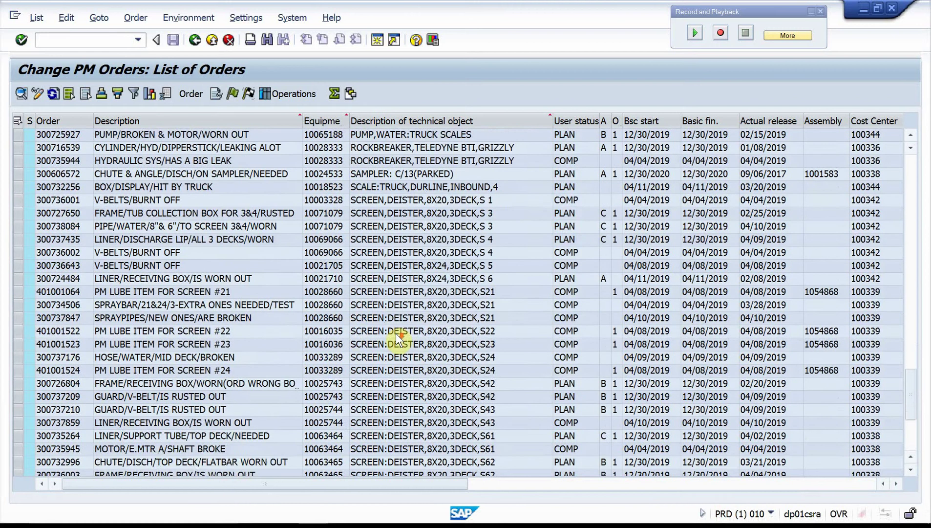
scroll(396, 333, "up", 6)
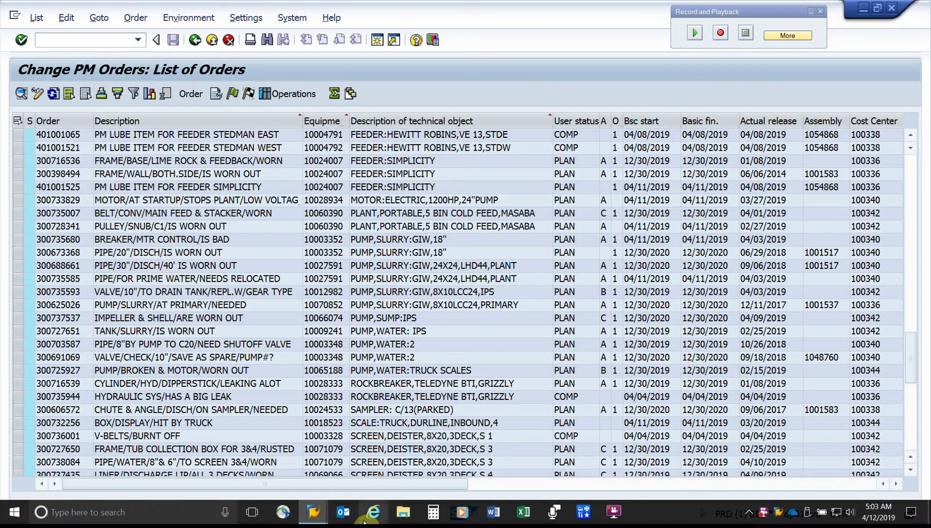
mouse_move(315, 516)
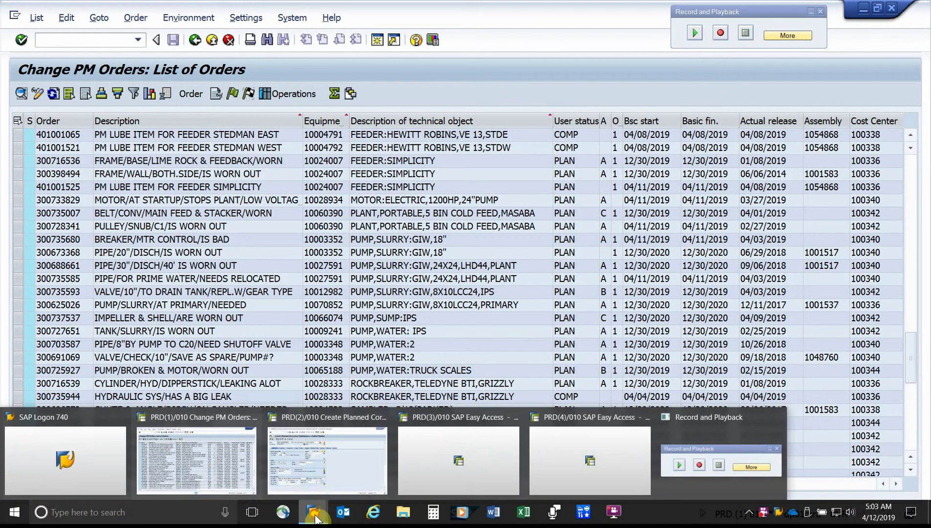
left_click(314, 489)
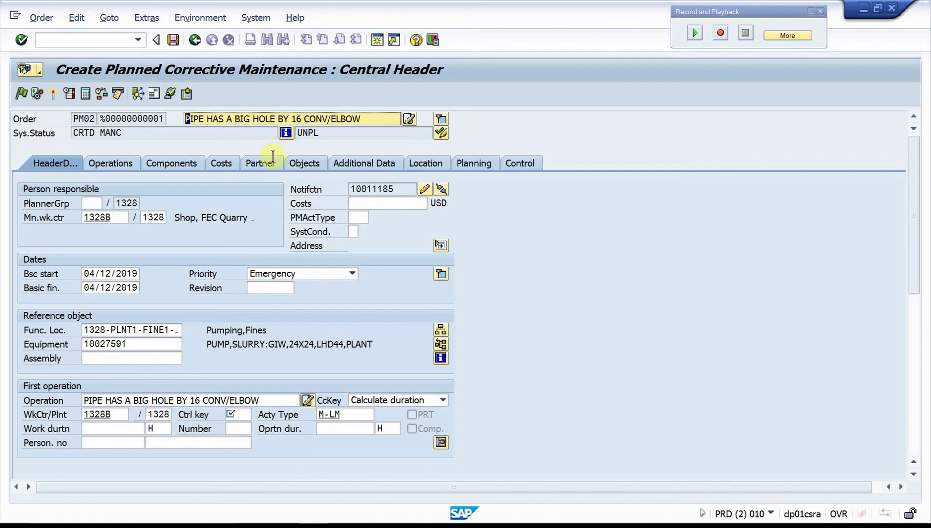
Step: Overwrite the text after PIPE in the order's header description with /30"/
key("Right")
key("Right")
key("Right")
key("Right")
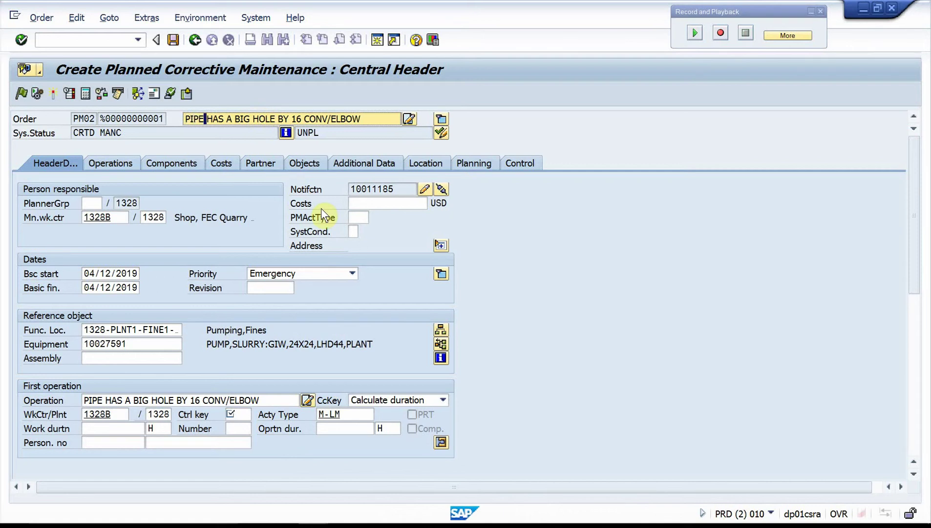
type("/")
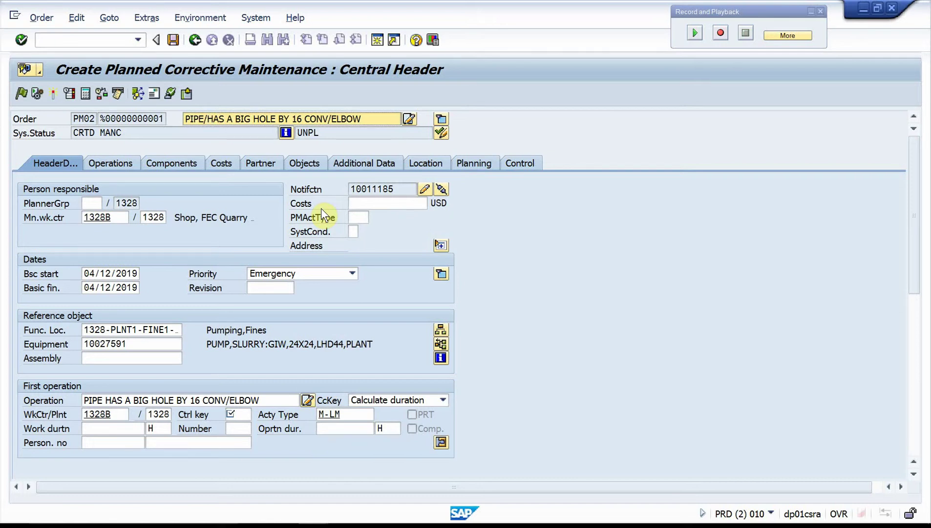
type("30")
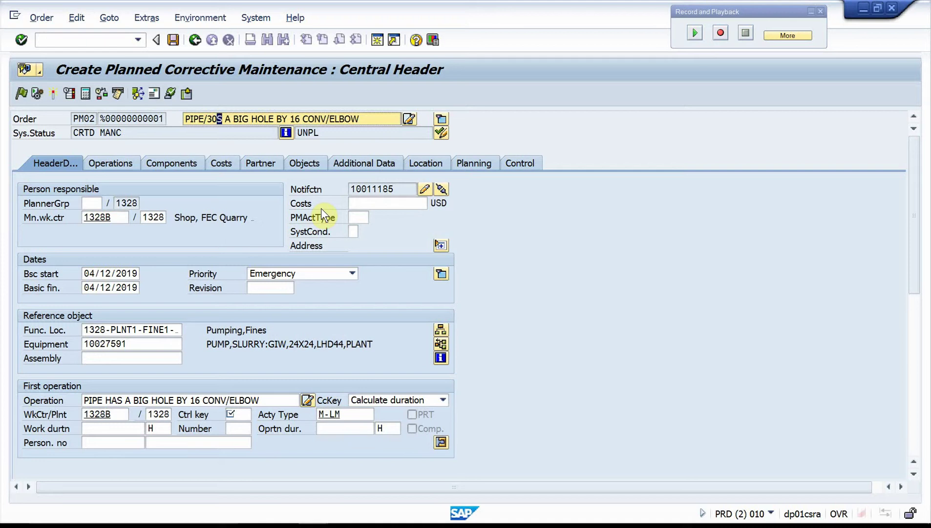
type("\"")
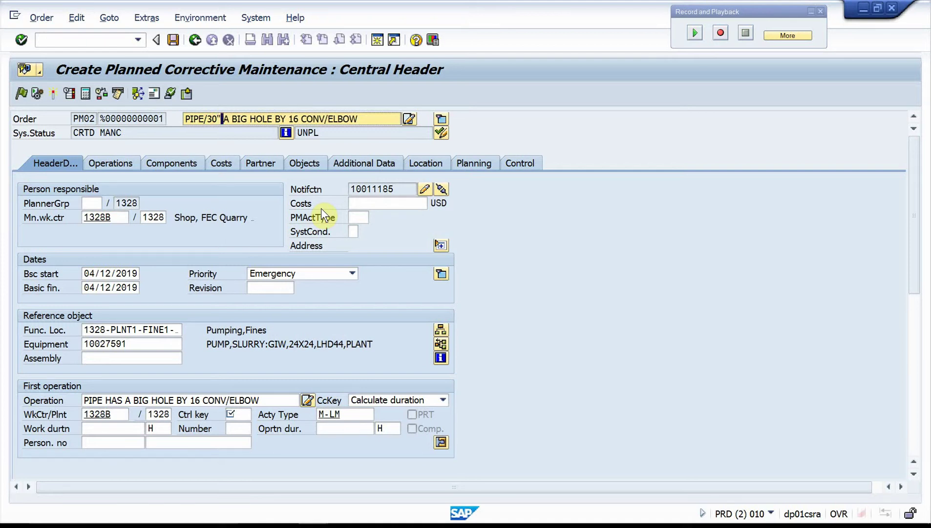
type("/")
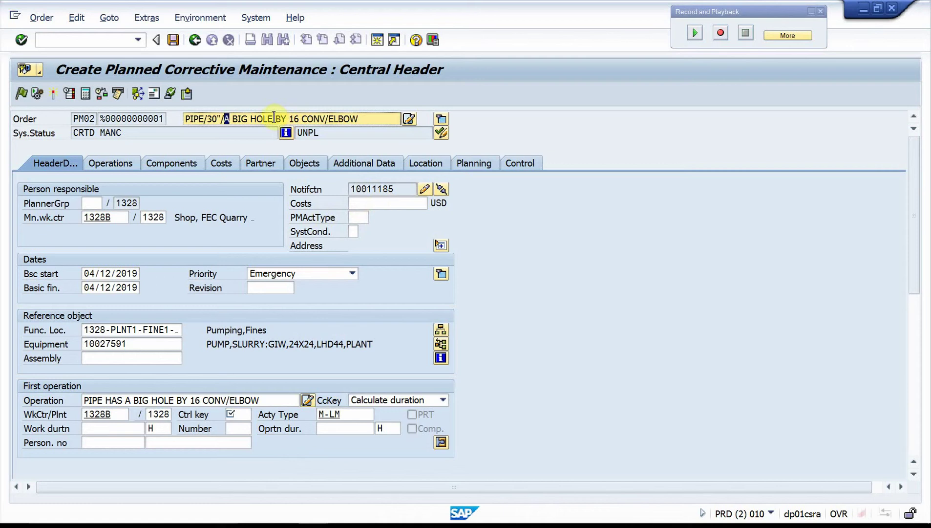
Step: Delete A BIG HOLE from the header description so it reads PIPE/30"/BY 16 CONV/ELBOW
key("BackSpace")
key("BackSpace")
key("BackSpace")
key("BackSpace")
key("BackSpace")
key("BackSpace")
key("BackSpace")
key("BackSpace")
key("BackSpace")
key("BackSpace")
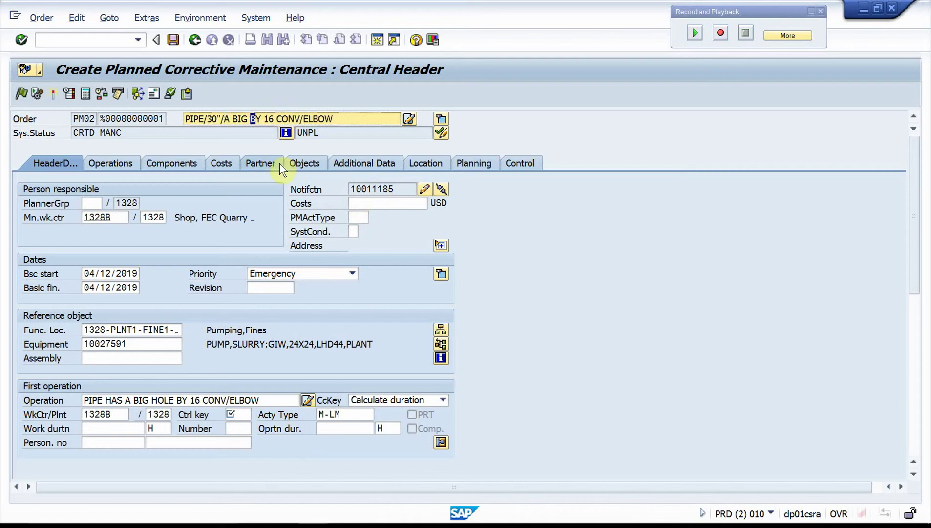
key("BackSpace")
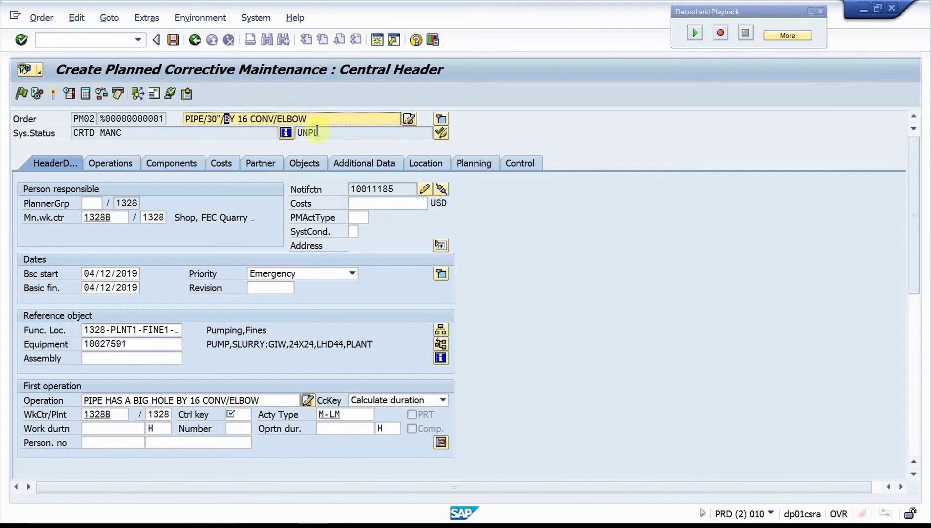
Step: Insert ELBOW/ before BY 16 CONV in the header description without overwriting the existing text
key("Insert")
type("ELB")
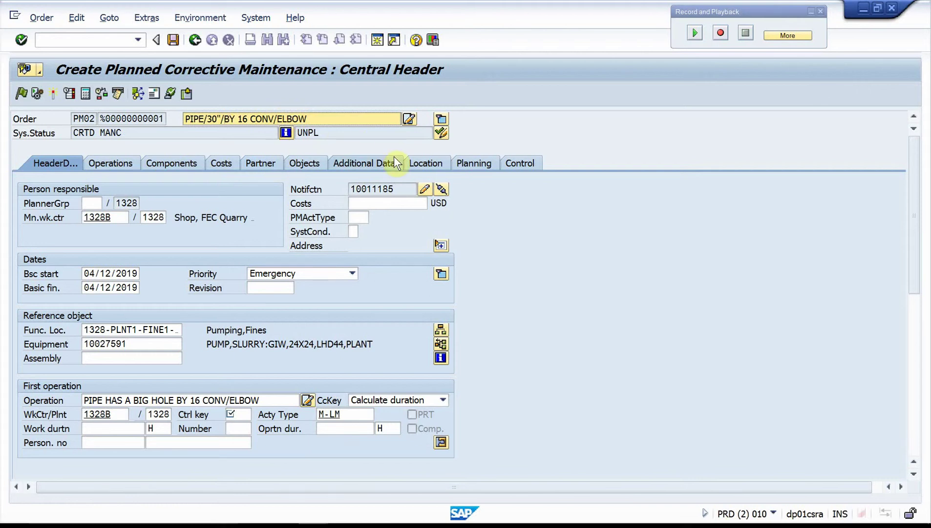
type("OW")
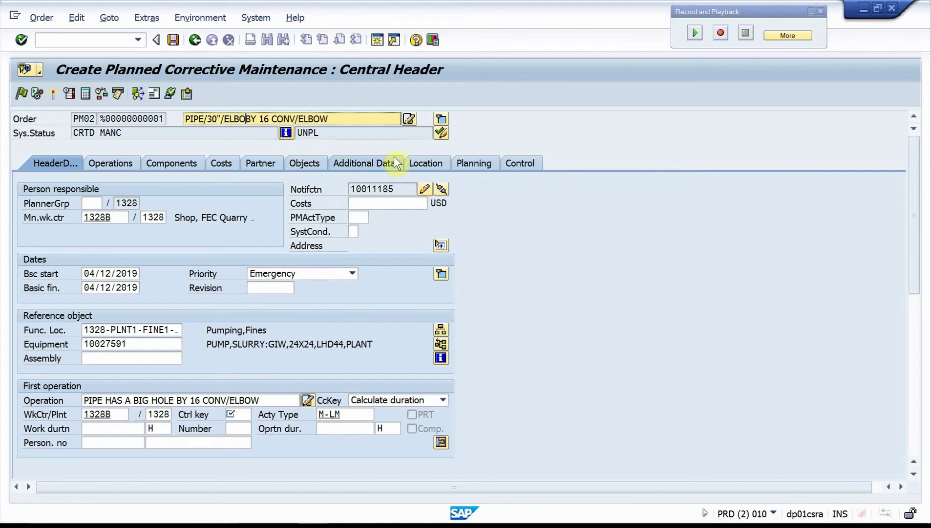
type("/")
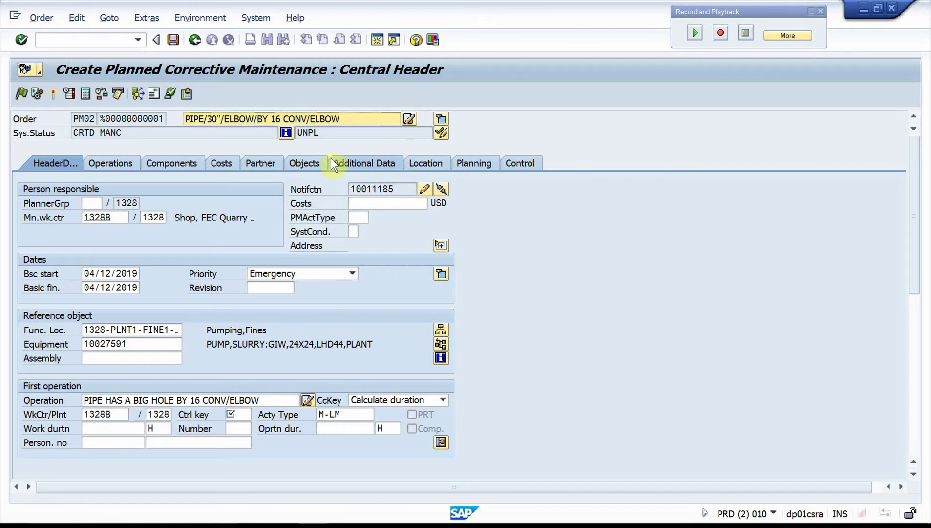
Step: Move the 30" size behind the first ELBOW so the header description reads PIPE/ELBOW/30"/BY 16 CONV/ELBOW
left_click(223, 119)
key("BackSpace")
key("BackSpace")
key("BackSpace")
key("BackSpace")
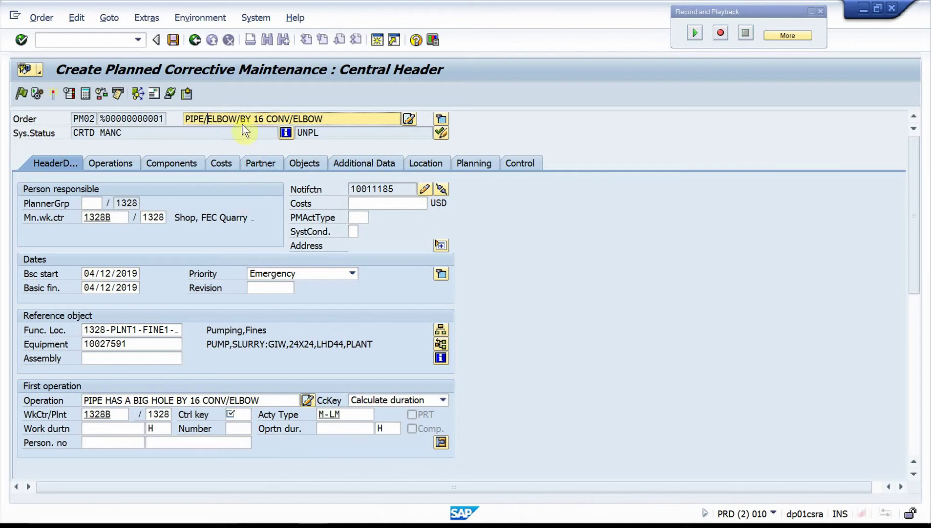
type("30\"")
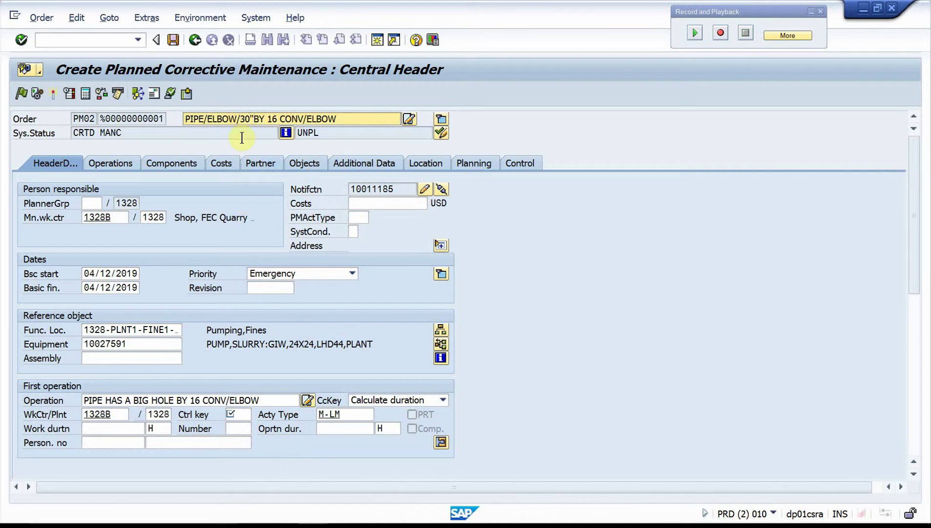
type("/")
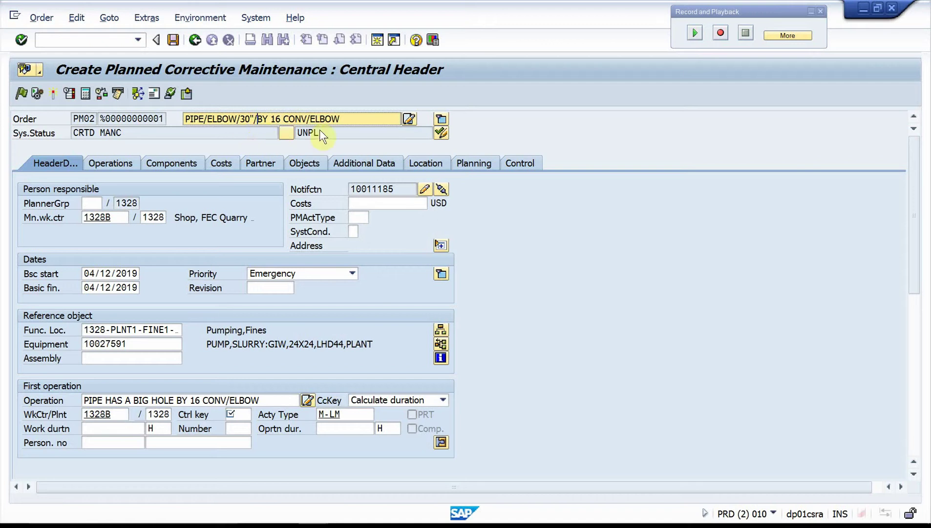
Step: Replace the final ELBOW in the header description with HAS A BIG HOLE and restore overwrite mode
left_click(345, 118)
key("BackSpace")
key("BackSpace")
key("BackSpace")
type("HA")
type("S A BIG HOLE")
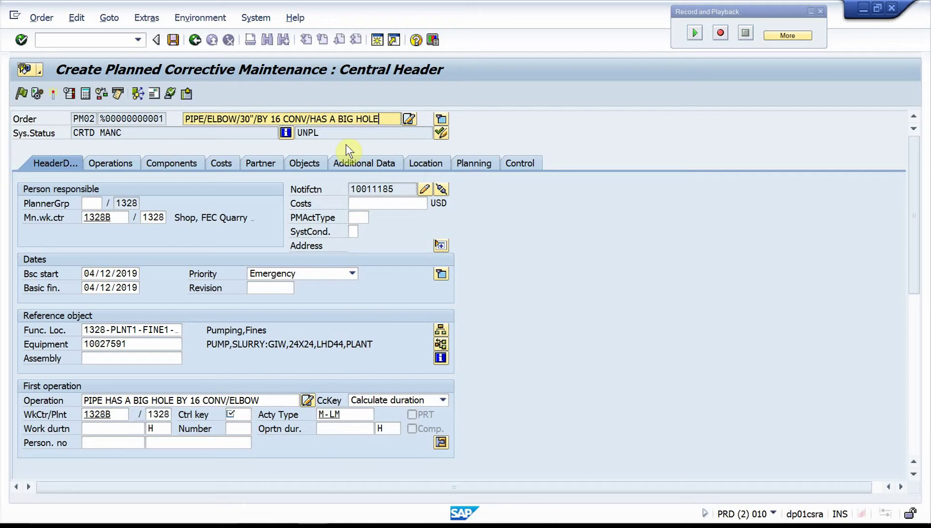
key("Insert")
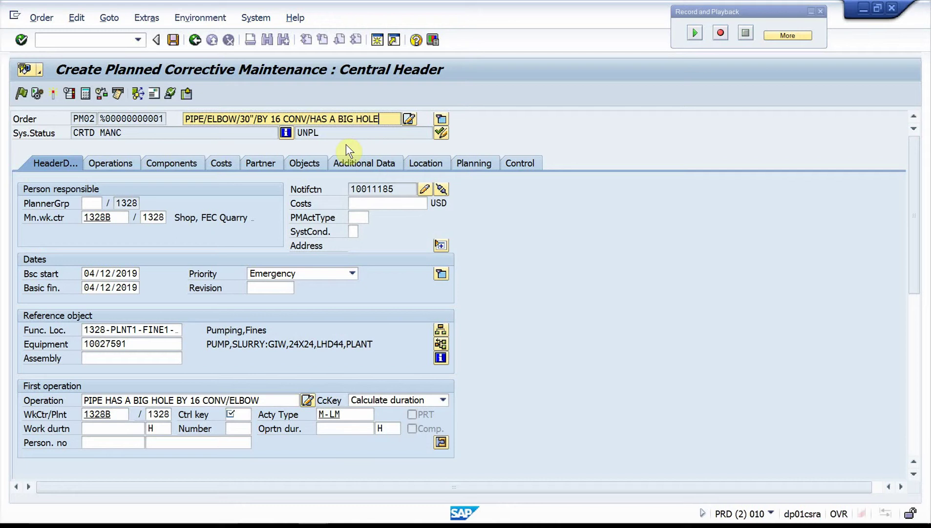
Step: Change the pipe order's first operation text to PATCH HOLE
left_click(282, 401)
type("P")
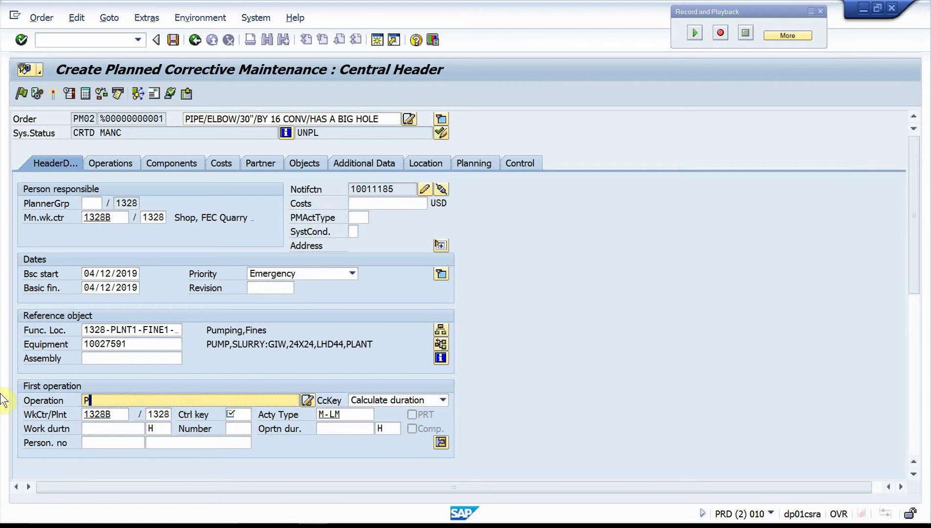
type("ATCH HOLE")
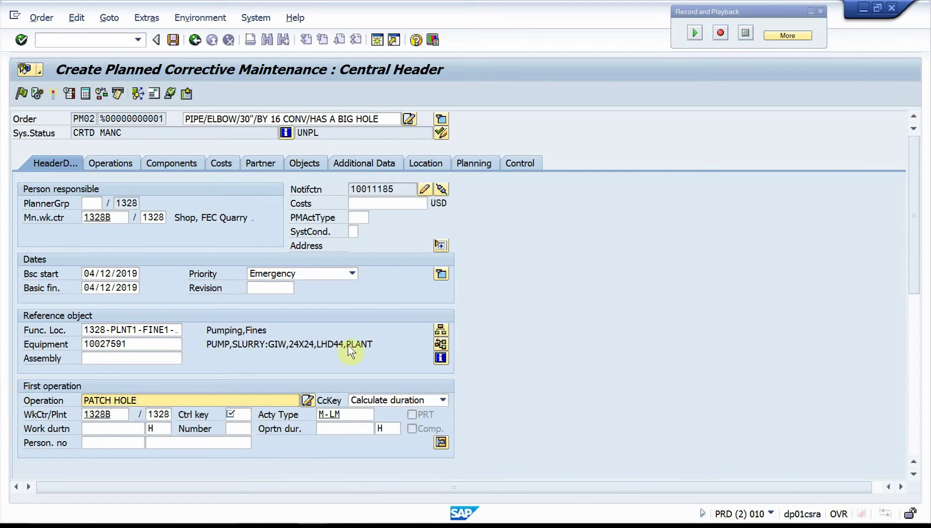
Step: Play the script 0WORKORDER SETUP UNPLANNED.vbs and set the order's PM activity type to 004
left_click(695, 32)
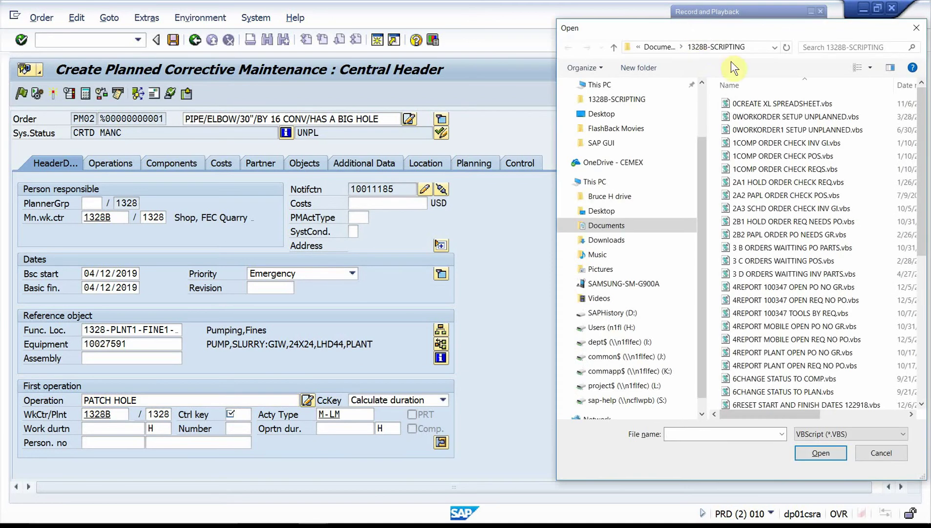
double_click(755, 116)
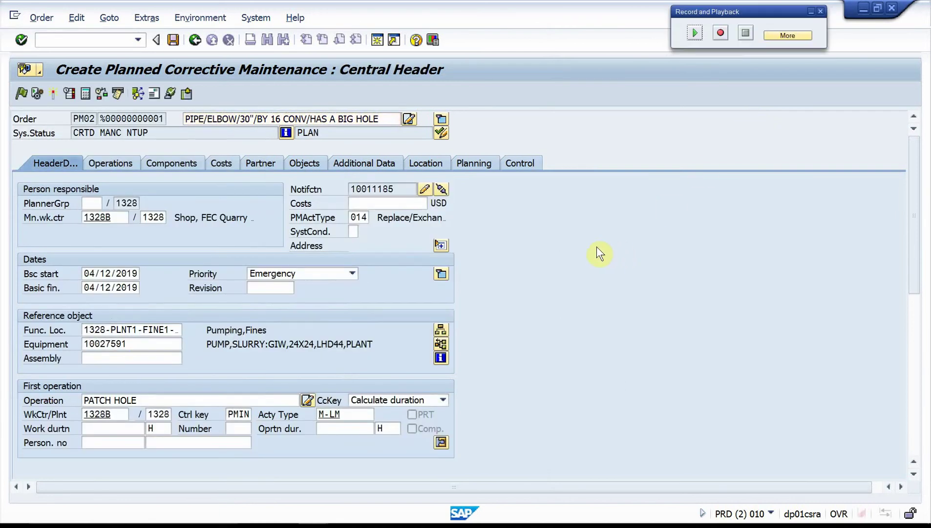
left_click(360, 217)
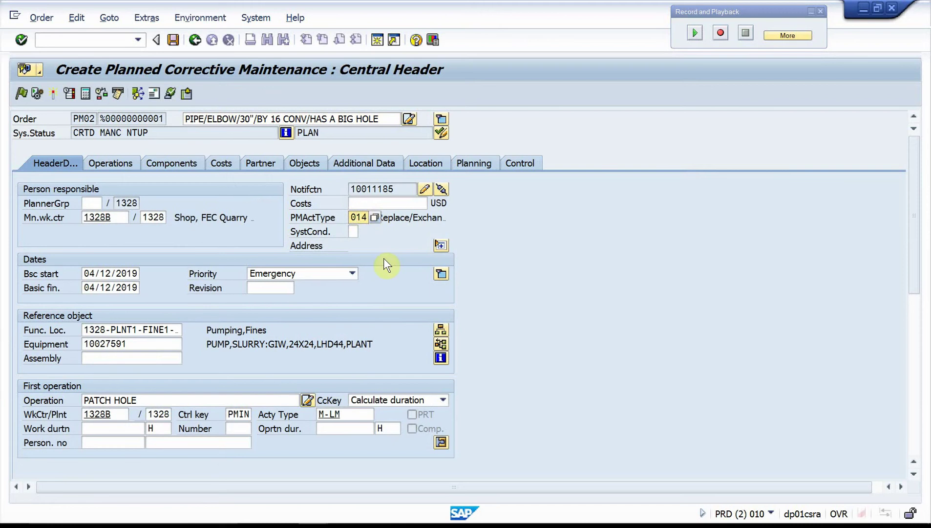
type("0")
key("Return")
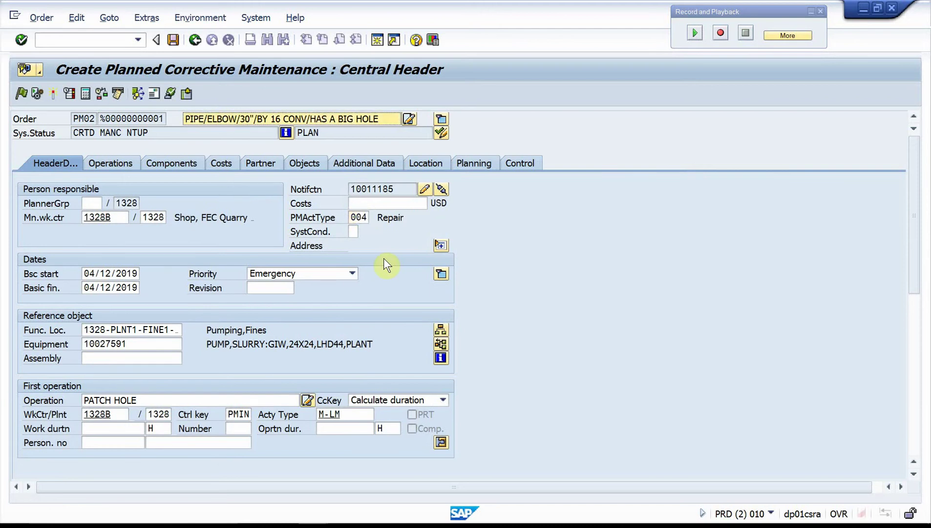
Step: Put the pipe elbow order and its notification in process with the W/o print option
left_click(40, 95)
left_click(175, 240)
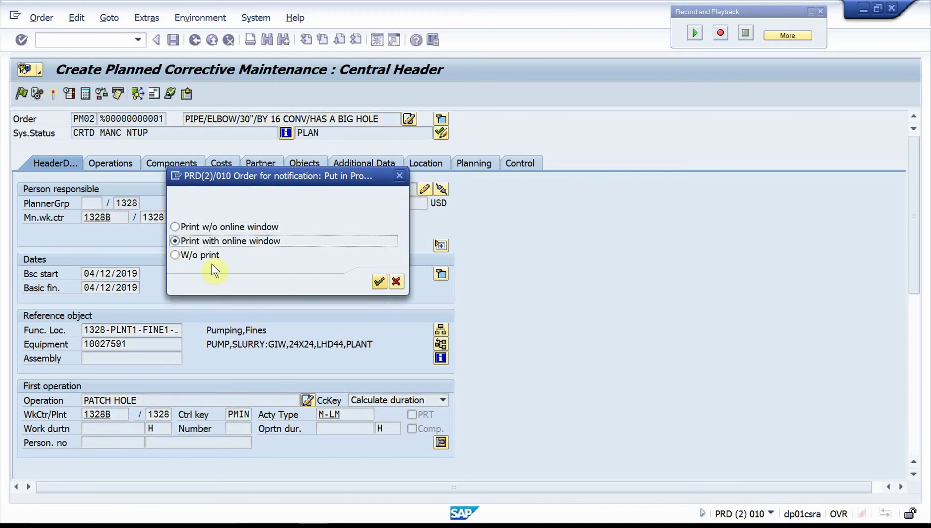
left_click(175, 255)
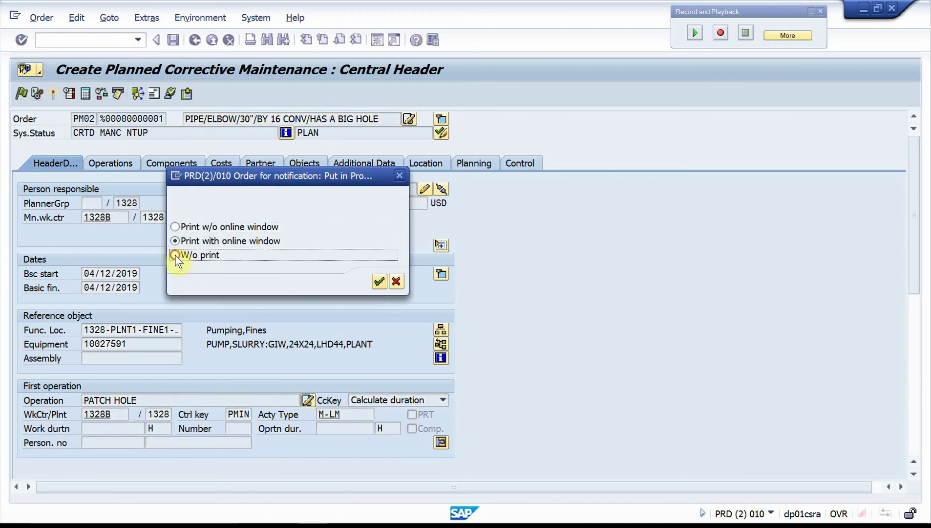
left_click(379, 283)
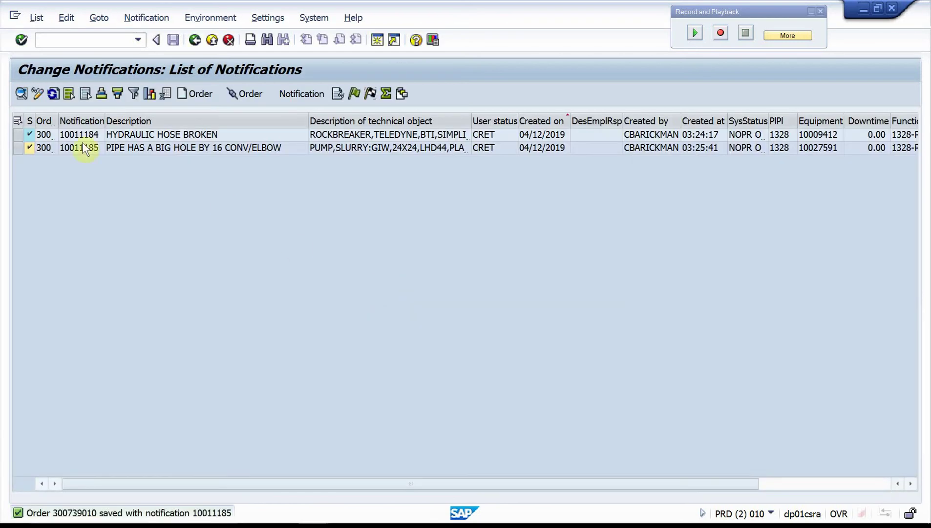
Step: Print the Notification Overview, Material Issue Slip and Job Ticket shop papers for both listed notifications
left_click(17, 120)
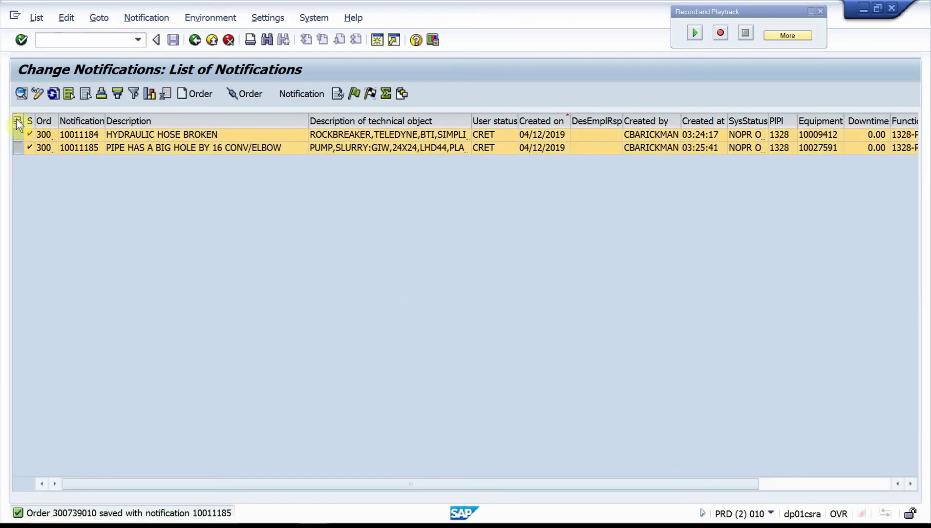
left_click(148, 19)
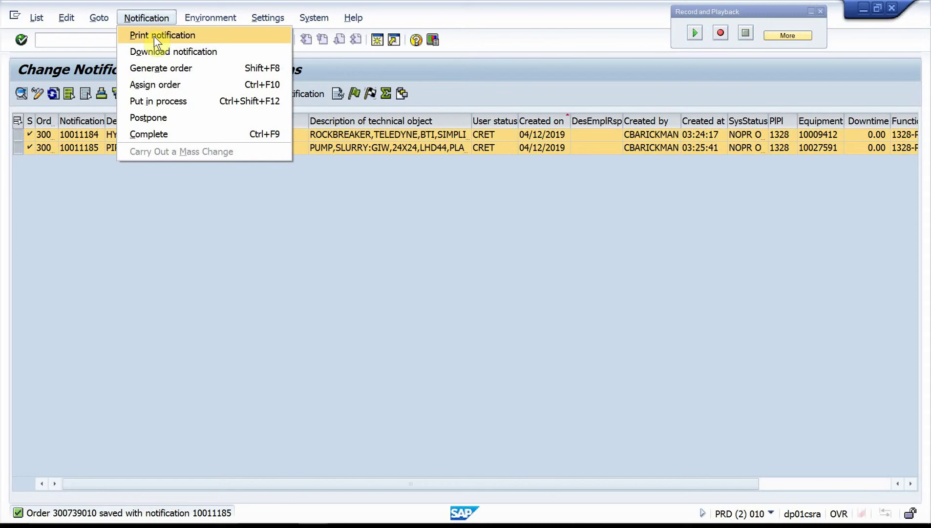
left_click(155, 36)
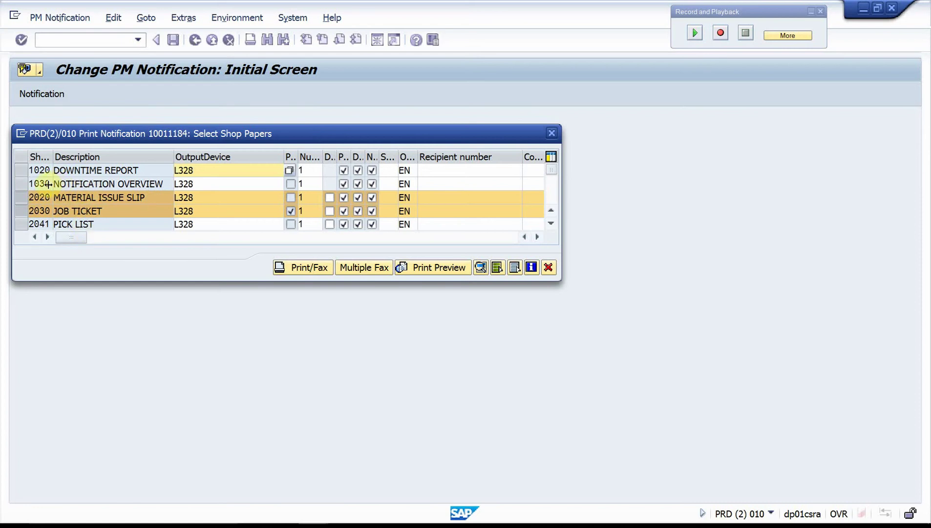
left_click(24, 182, "ctrl")
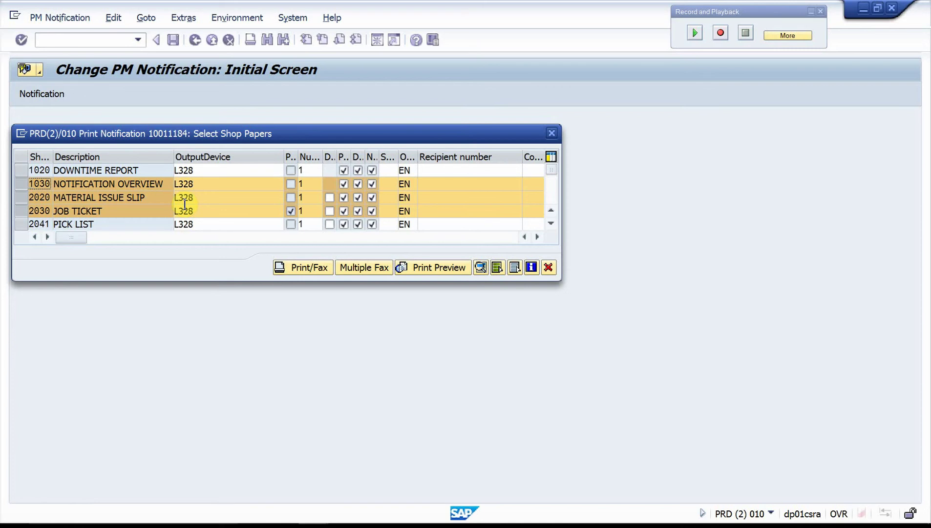
left_click(312, 269)
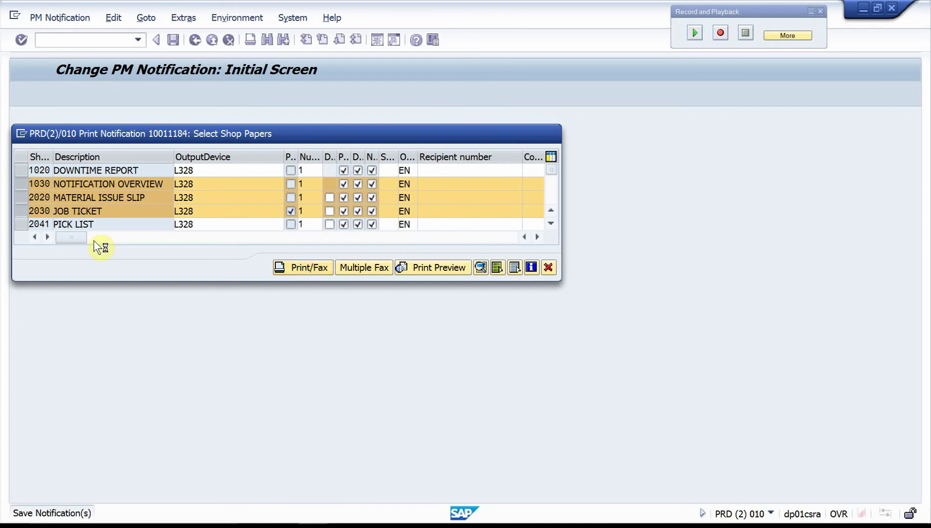
left_click(20, 181)
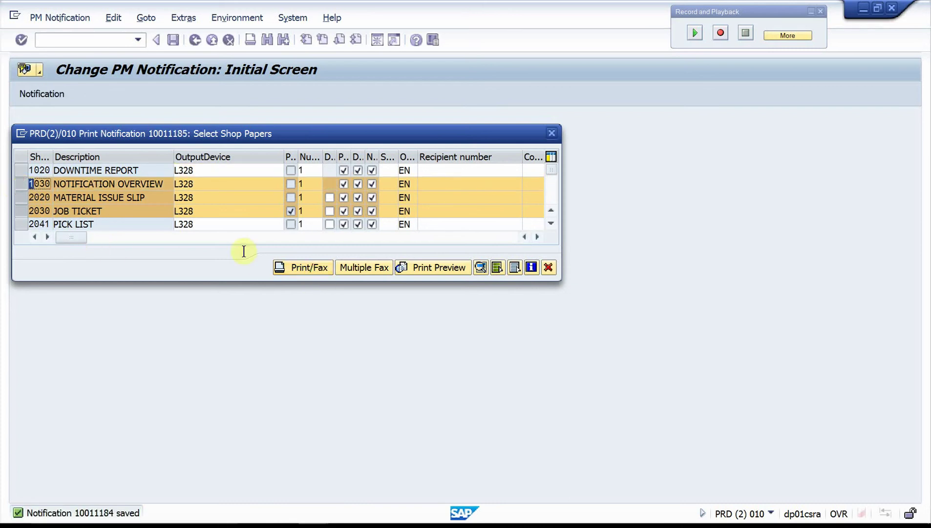
left_click(312, 263)
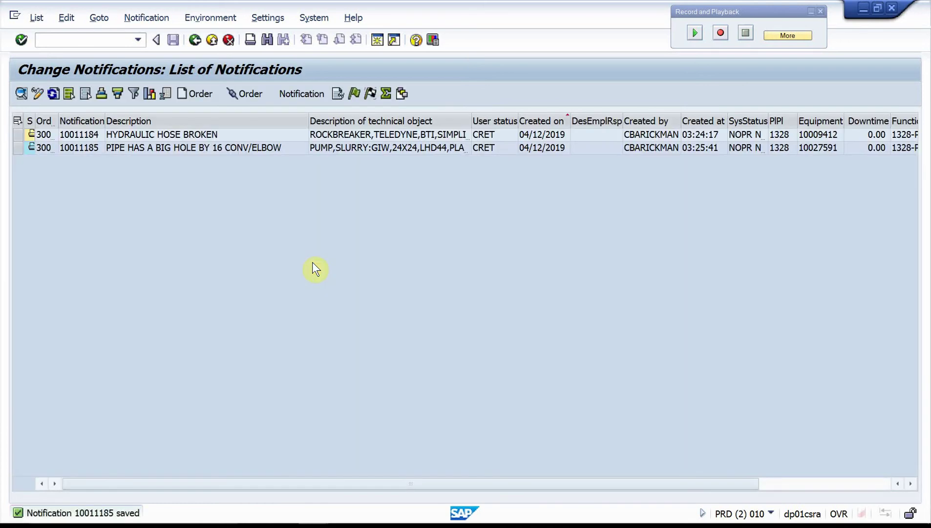
Step: Refresh the outstanding notification list and switch to the SAP session holding the list of PM orders
left_click(53, 93)
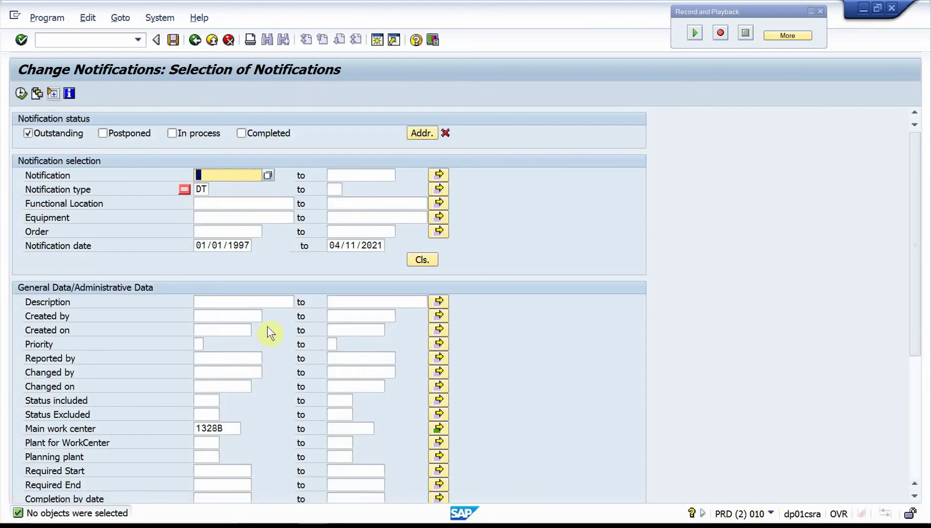
left_click(313, 512)
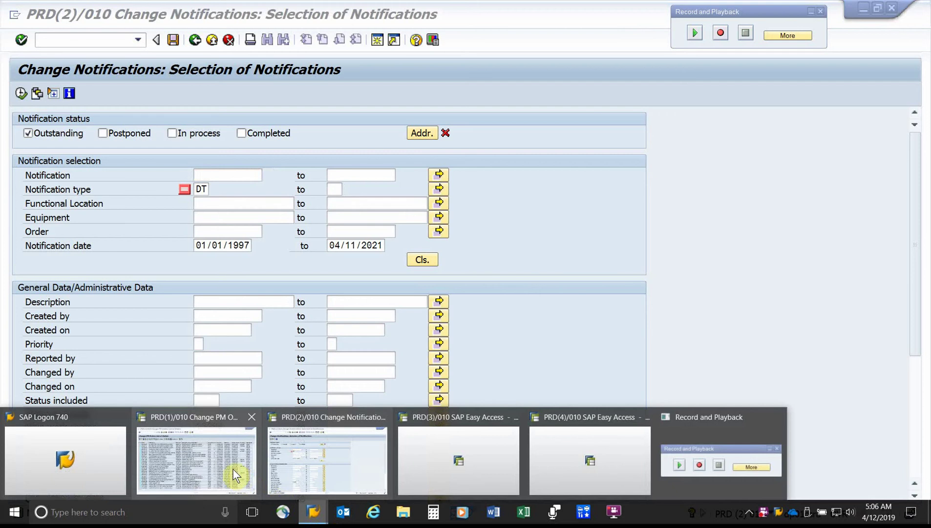
left_click(226, 466)
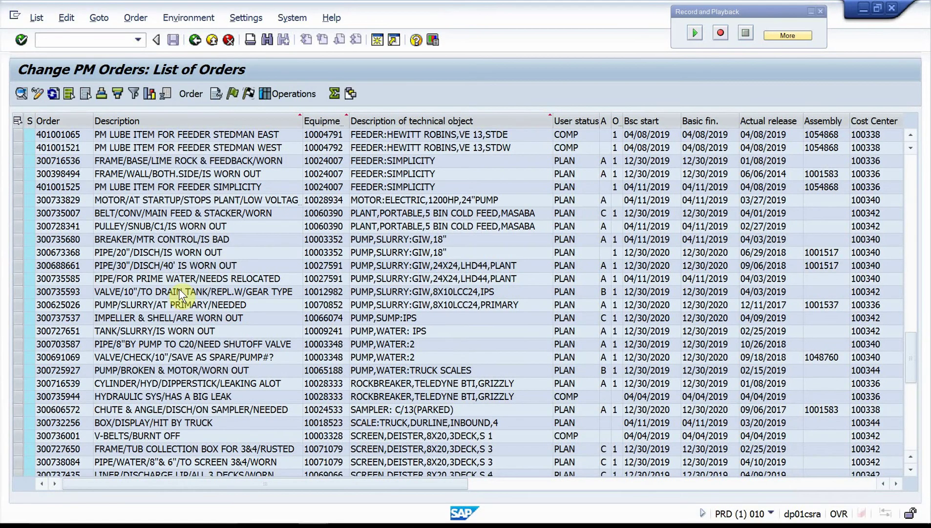
Step: Refresh the PM order list and locate the new PIPE/ELBOW/30" and HOSE/HYD/BROKEN orders among the equipment
left_click(53, 92)
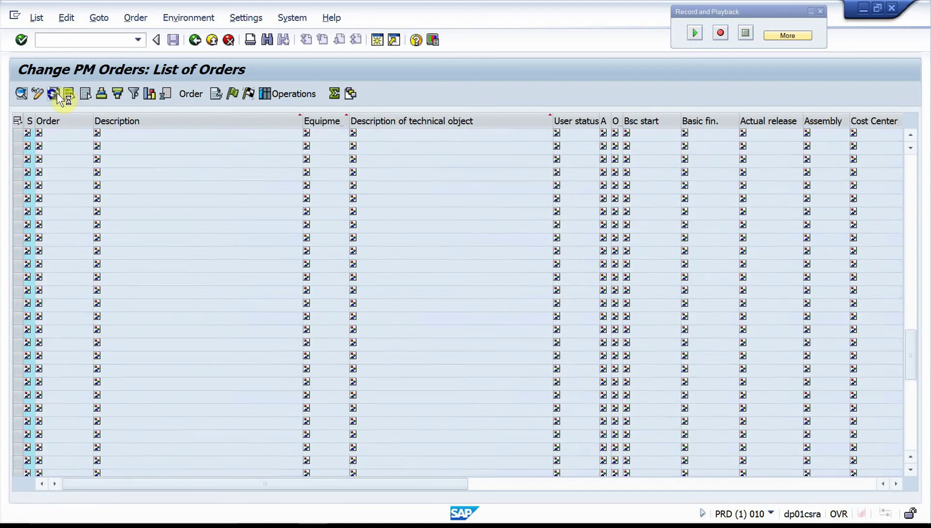
scroll(155, 237, "down", 2)
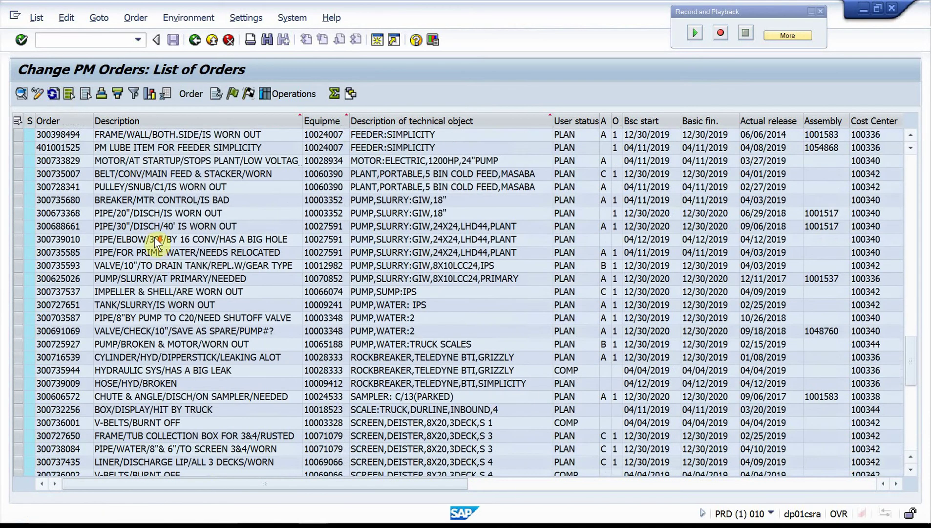
scroll(154, 237, "down", 6)
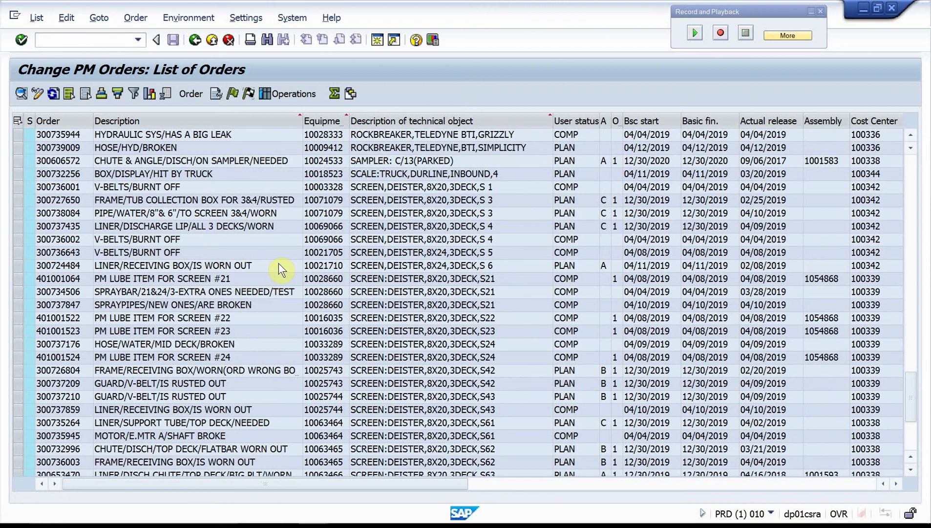
scroll(279, 265, "down", 4)
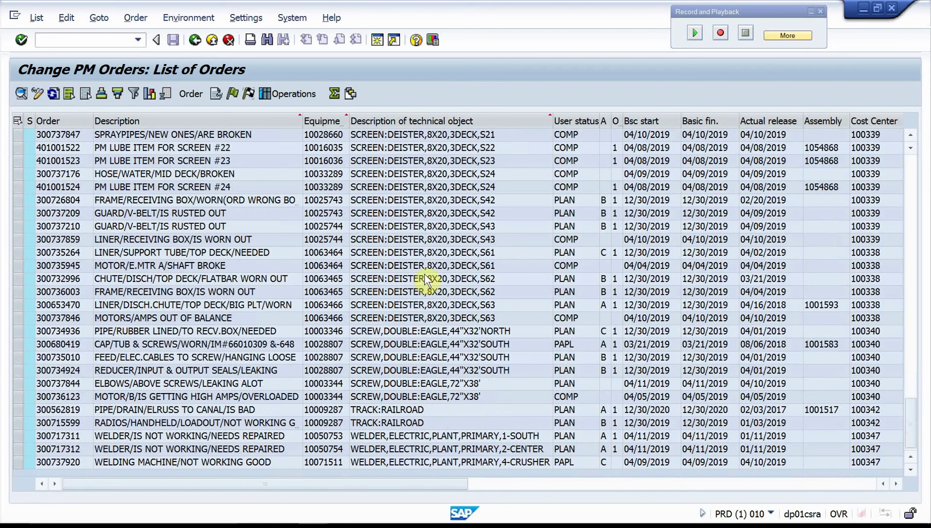
scroll(423, 275, "up", 7)
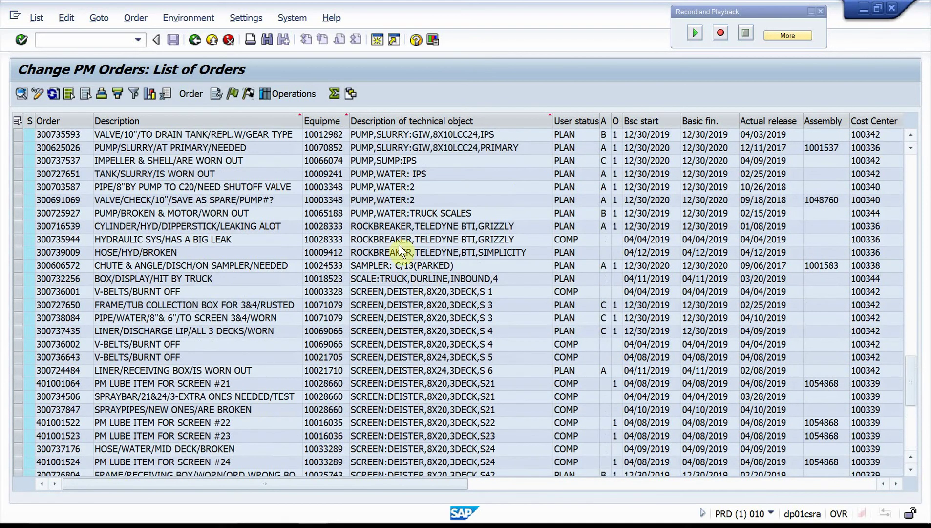
left_click(379, 252)
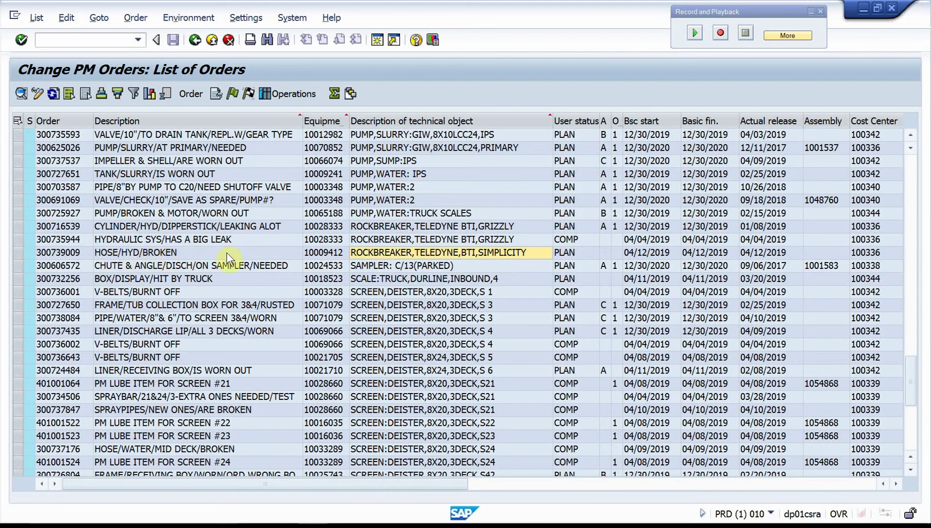
Step: Sort the PM orders by description in ascending order and review how pipe, liner, hose and V-belt jobs group together
left_click(130, 121)
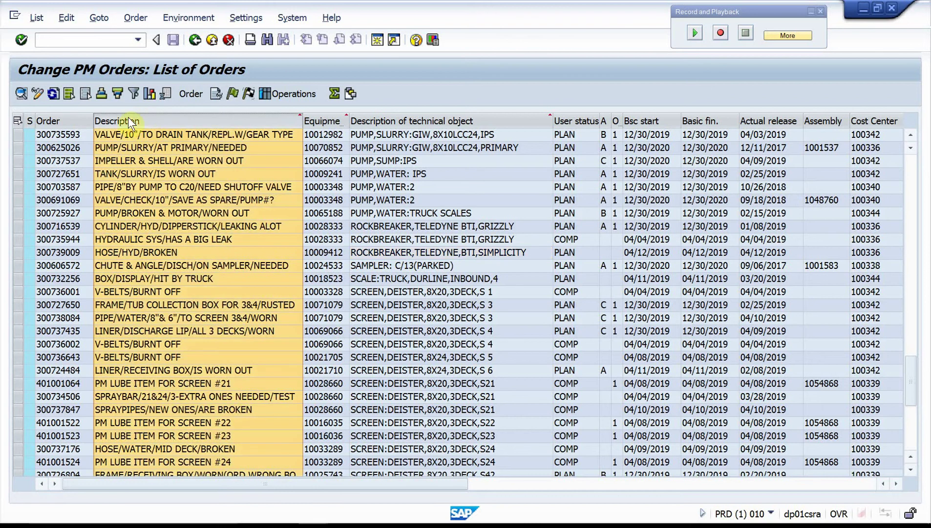
left_click(99, 94)
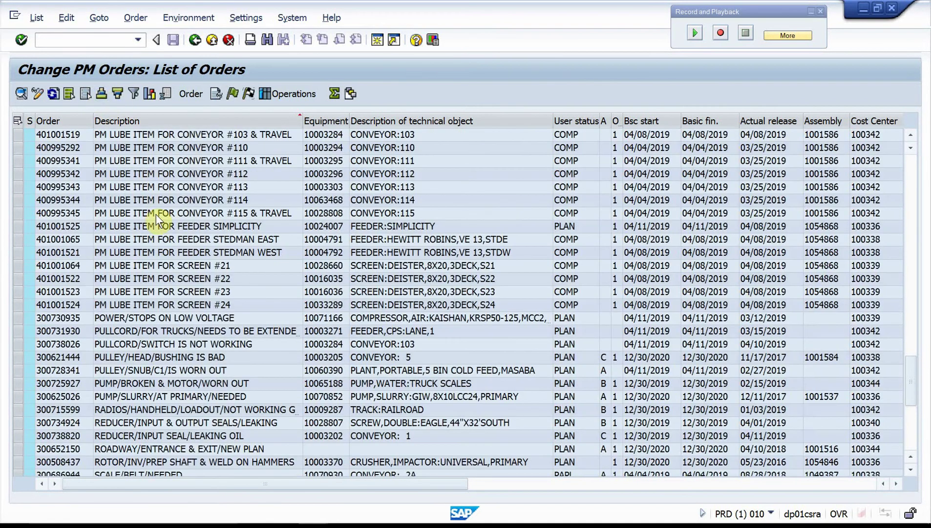
scroll(156, 214, "up", 8)
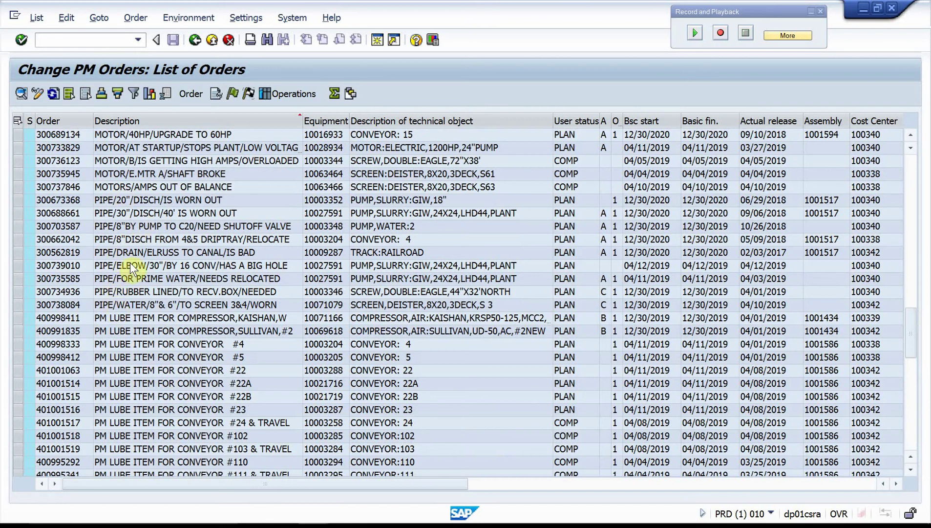
scroll(130, 263, "up", 4)
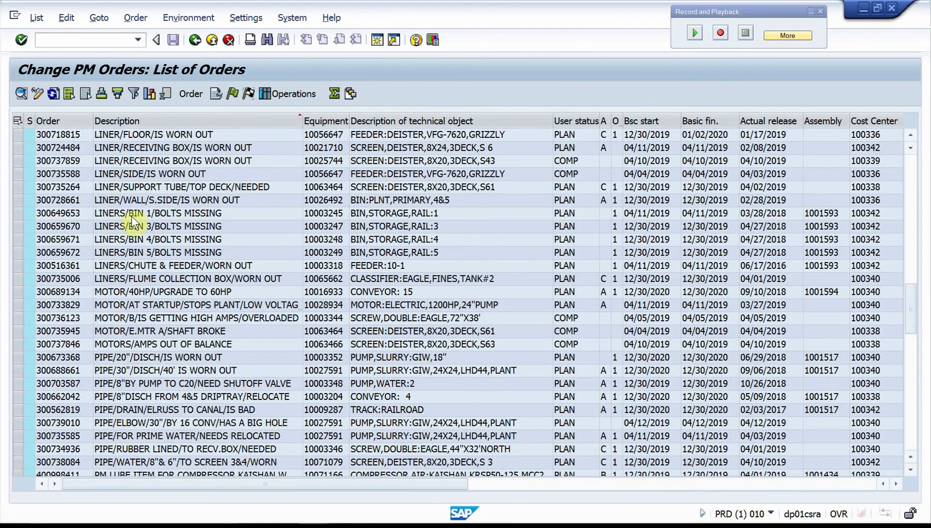
scroll(133, 216, "up", 3)
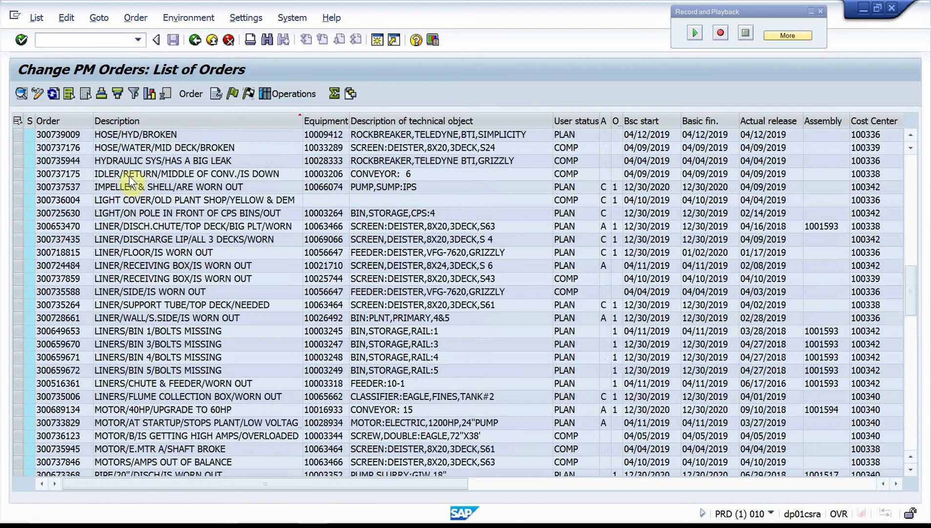
scroll(129, 166, "up", 3)
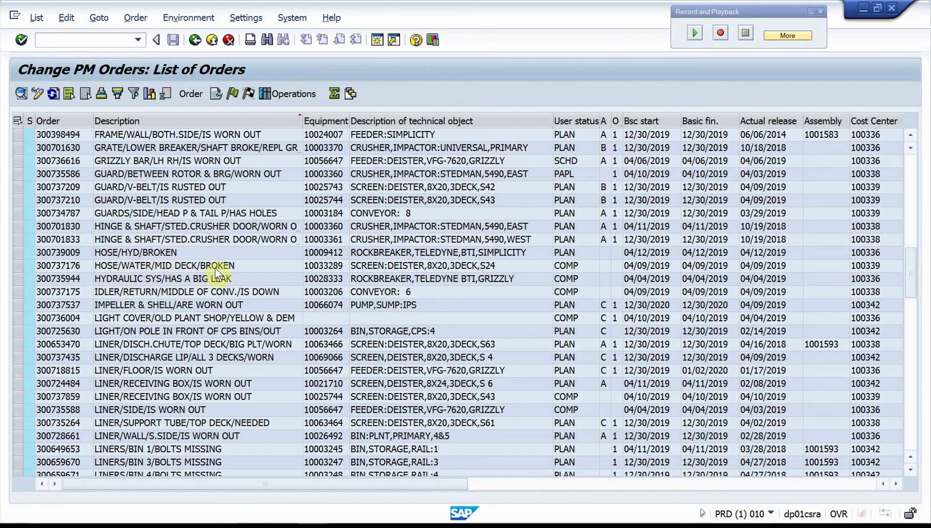
scroll(203, 264, "up", 4)
scroll(203, 264, "down", 3)
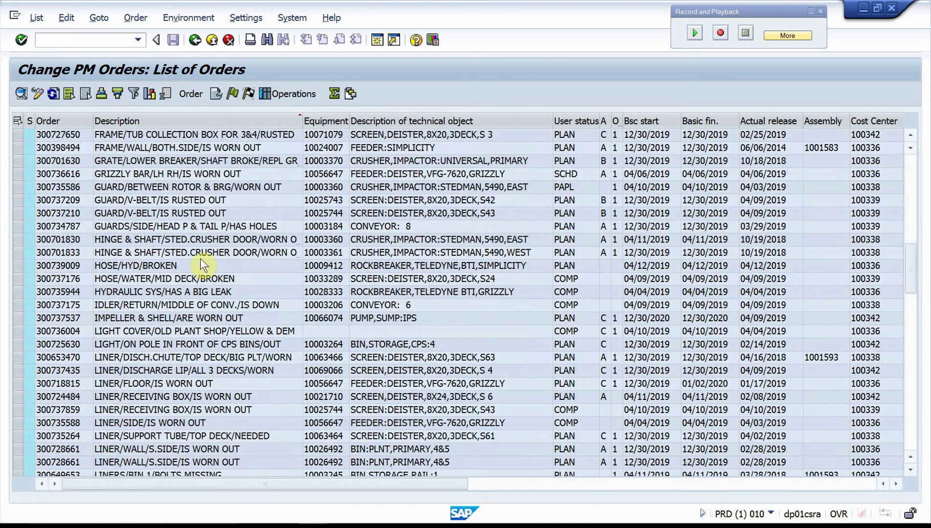
scroll(202, 264, "down", 20)
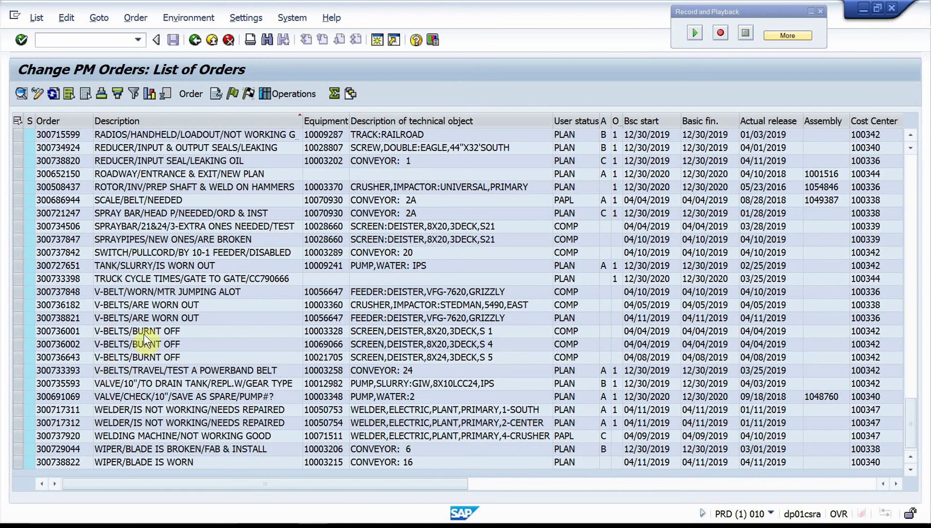
mouse_move(287, 524)
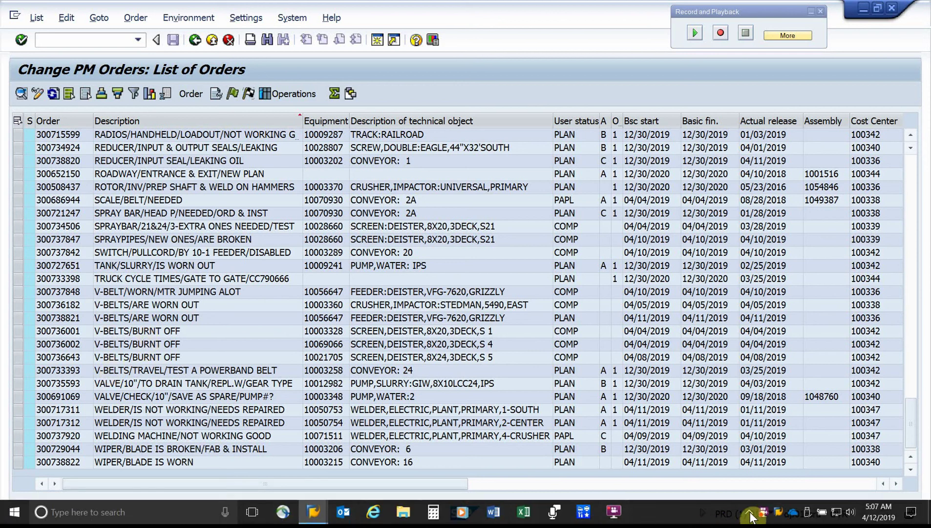
right_click(765, 516)
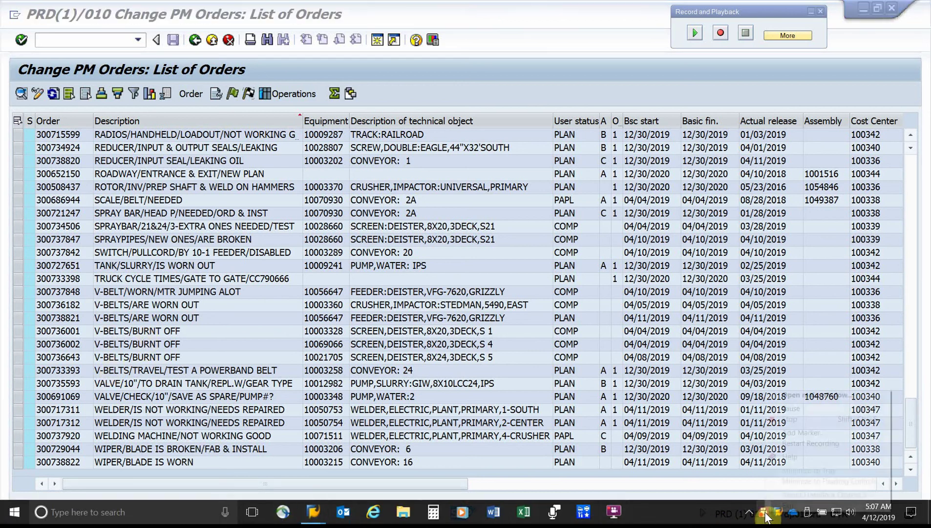